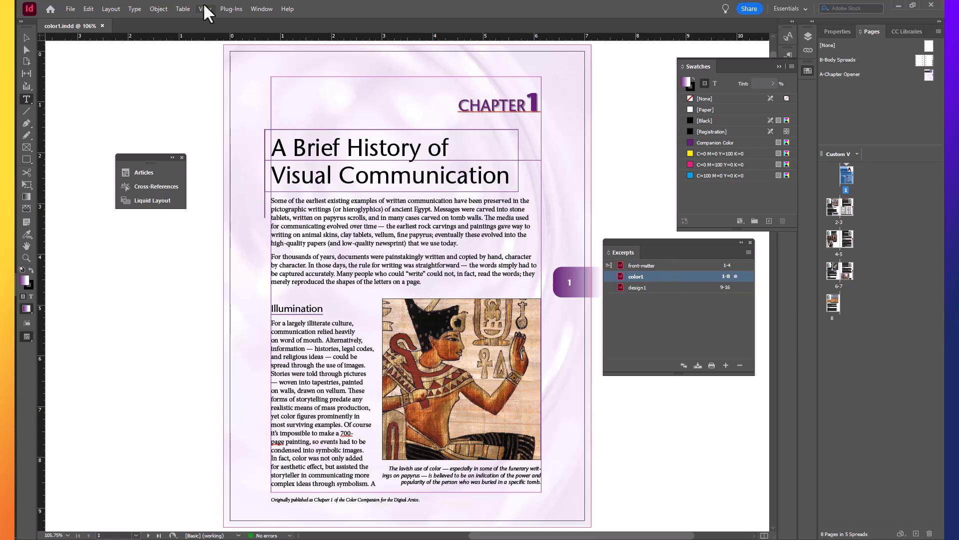
Open the Index panel and place it beside the page so the chapter text stays uncovered
click(261, 9)
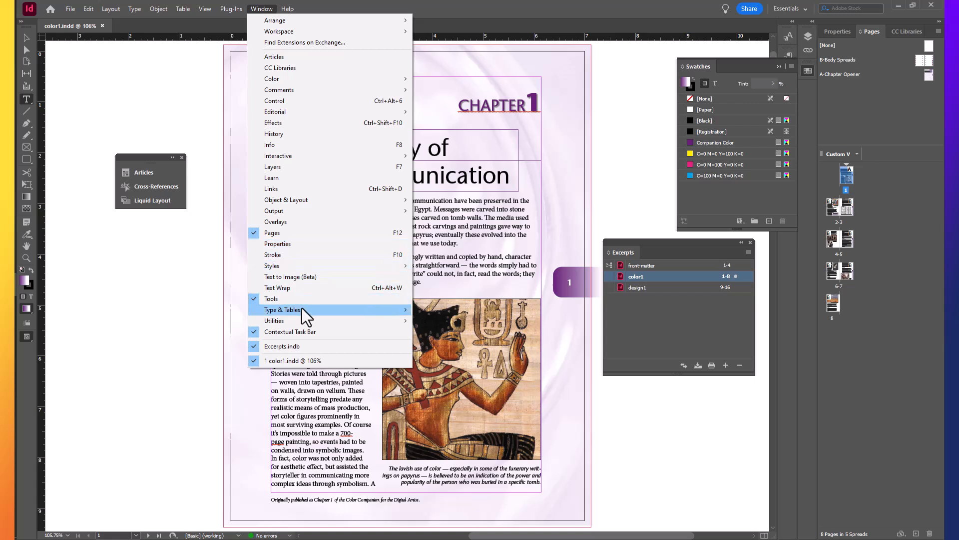
mouse_move(302, 309)
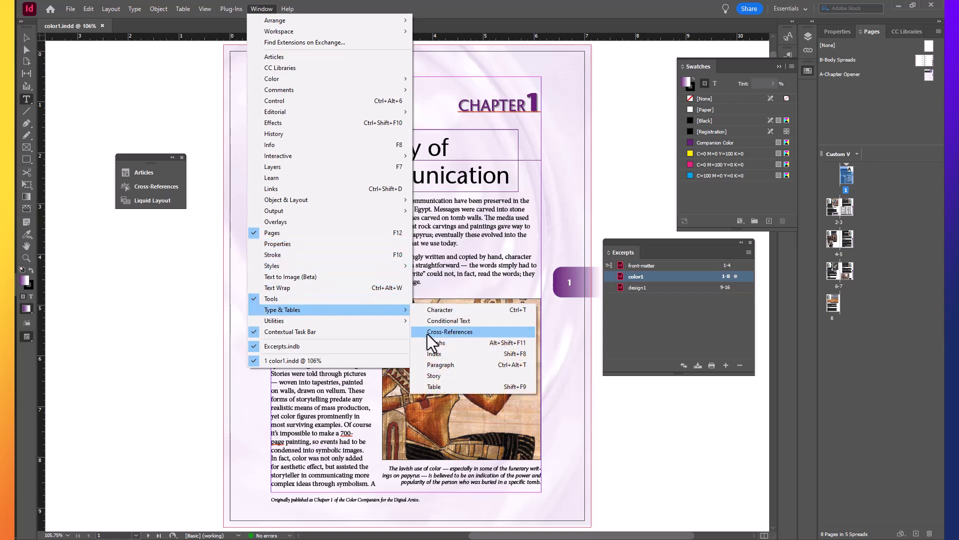
click(435, 353)
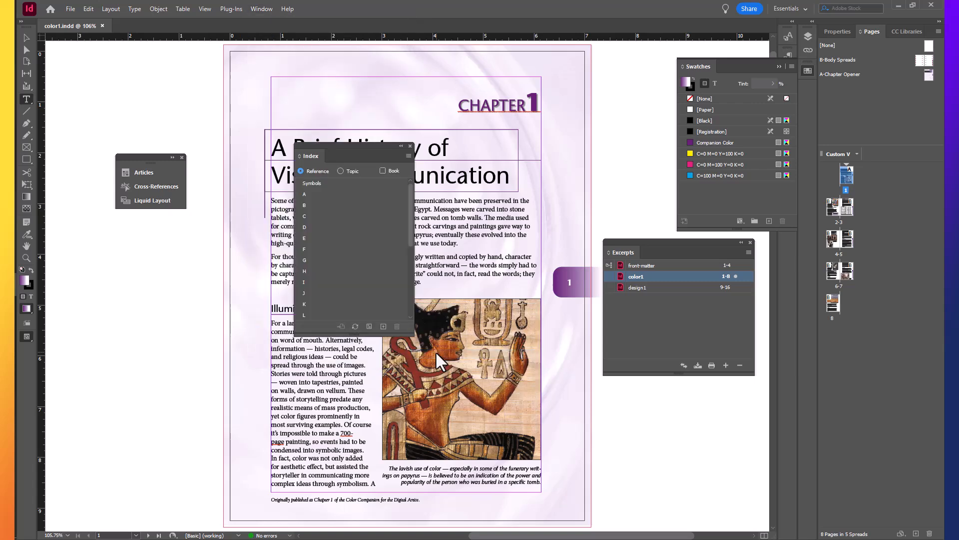
drag(360, 144, 518, 161)
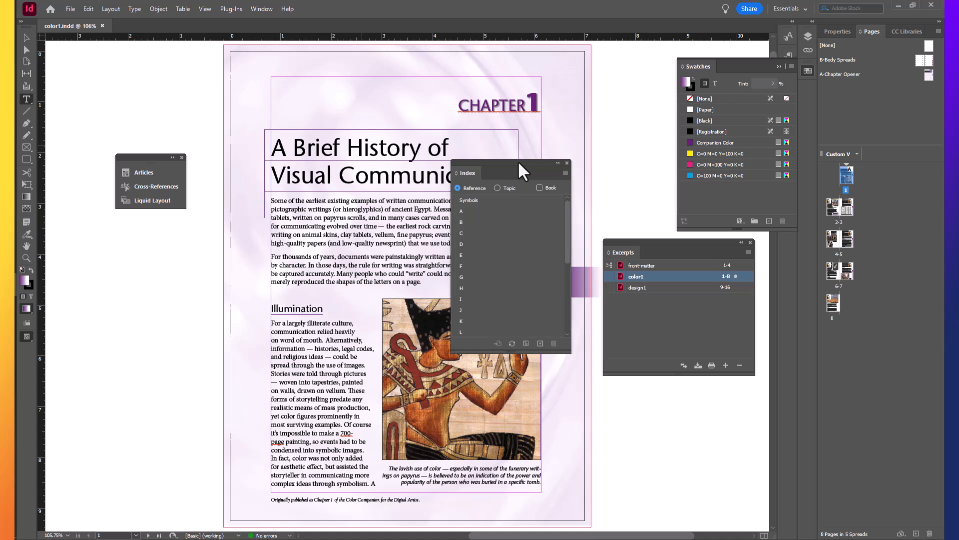
drag(517, 161, 614, 72)
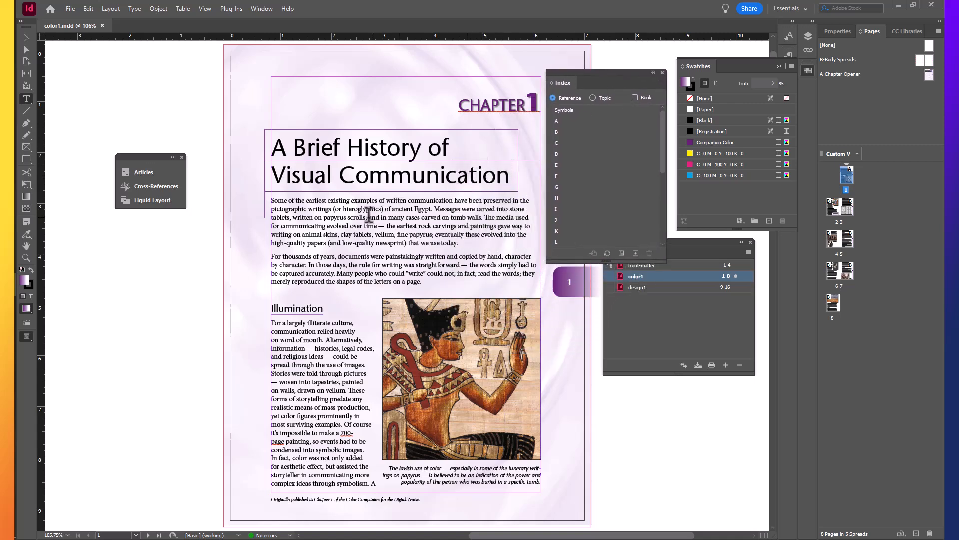
Add the word "hieroglyphics" in the first paragraph to the index as a Current Page reference
double_click(353, 209)
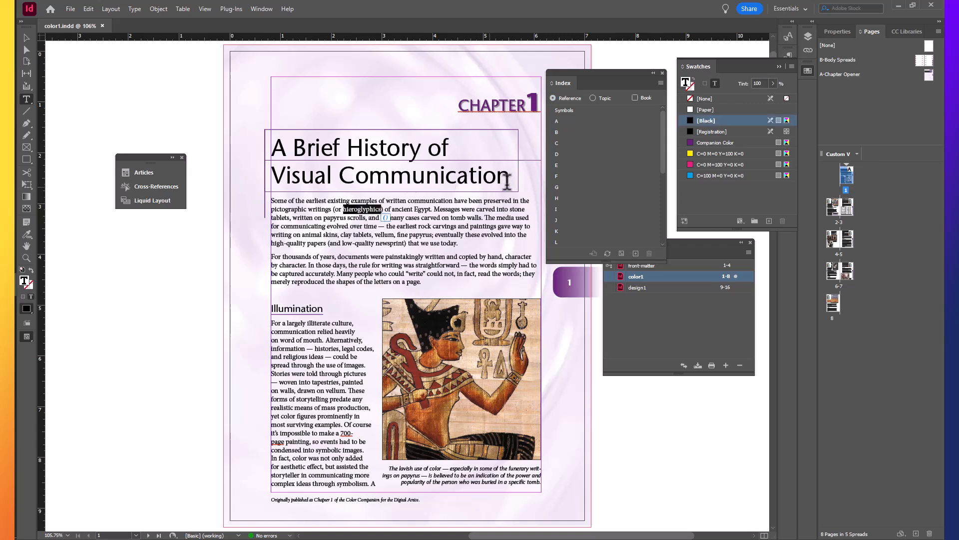
click(635, 254)
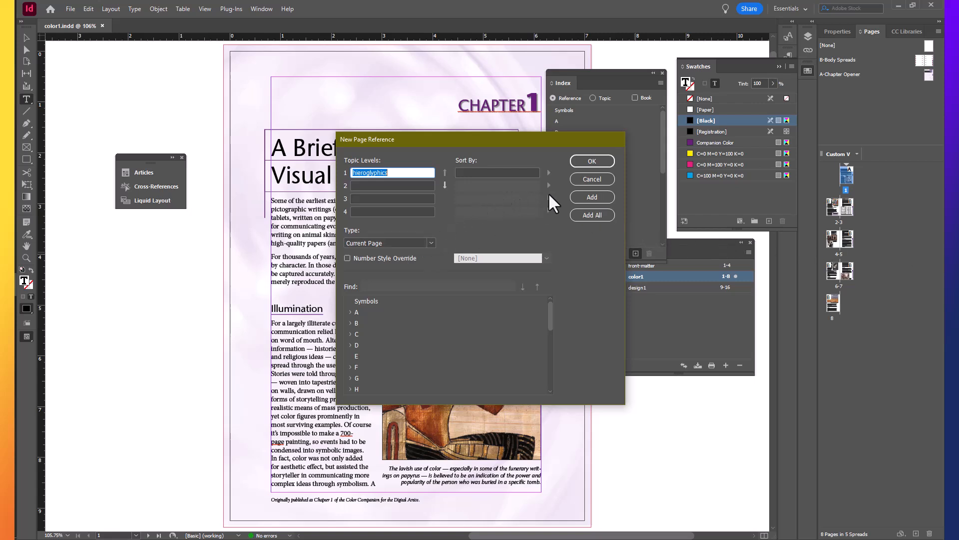
click(594, 161)
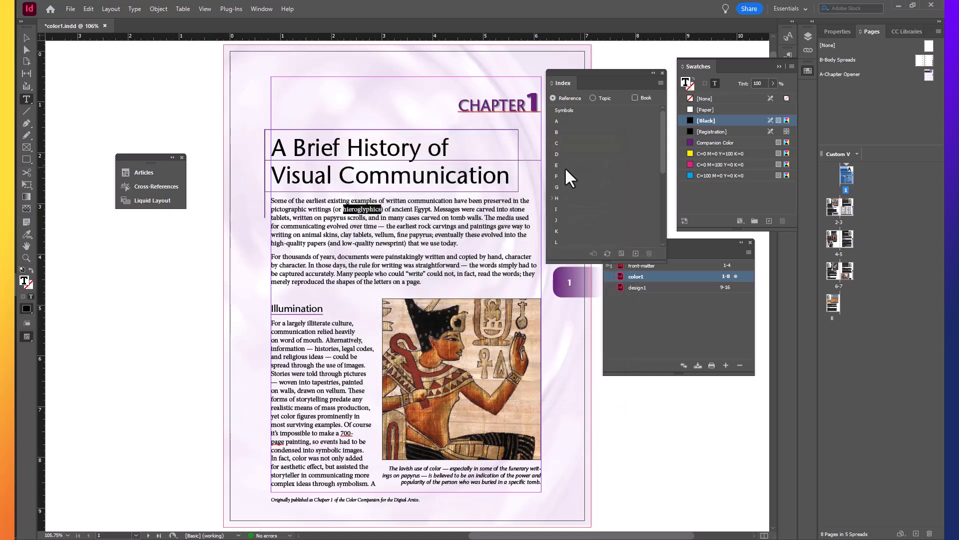
Show the document's hidden characters and check the H section of the index
click(133, 8)
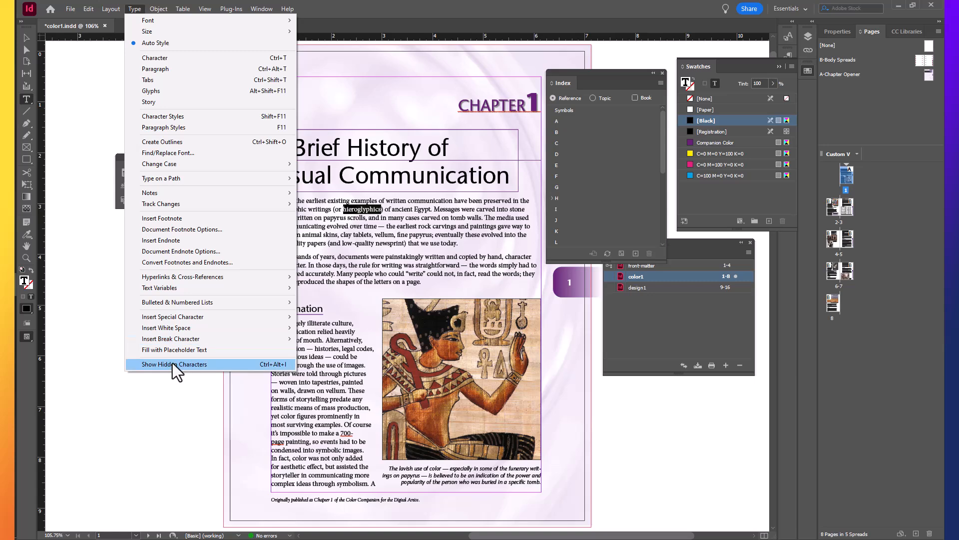
click(172, 364)
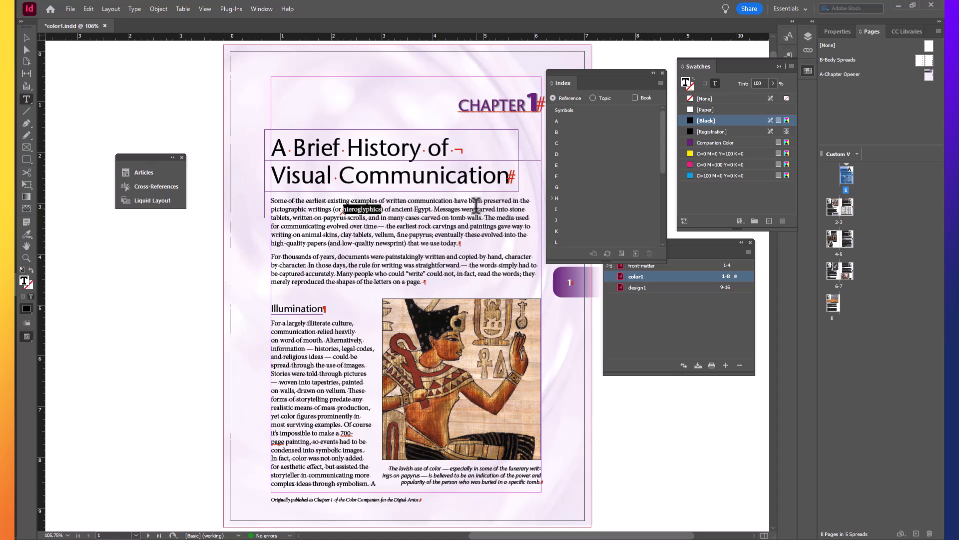
click(552, 198)
click(551, 198)
Add "papyrus" from the first paragraph to the index and bring the P section into view
double_click(335, 217)
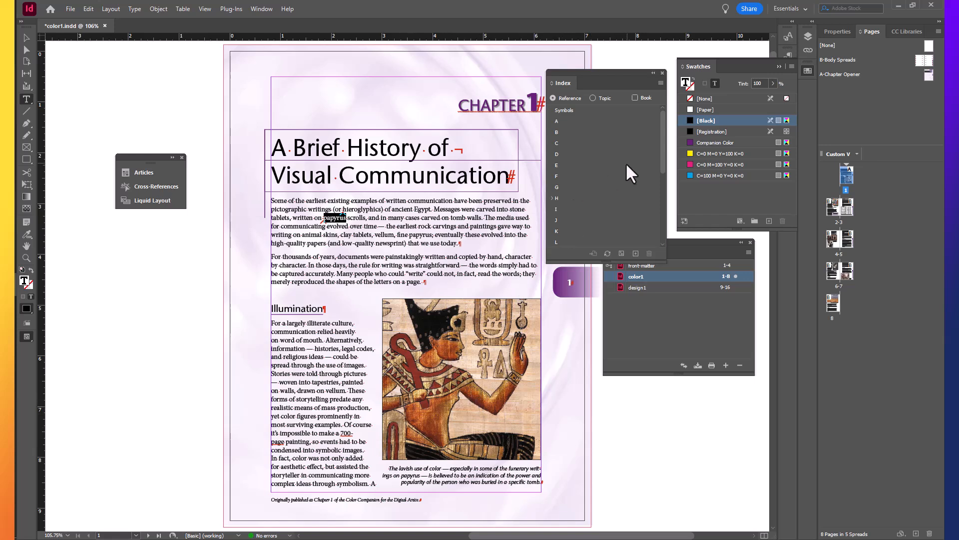
drag(664, 154, 658, 172)
drag(664, 175, 664, 187)
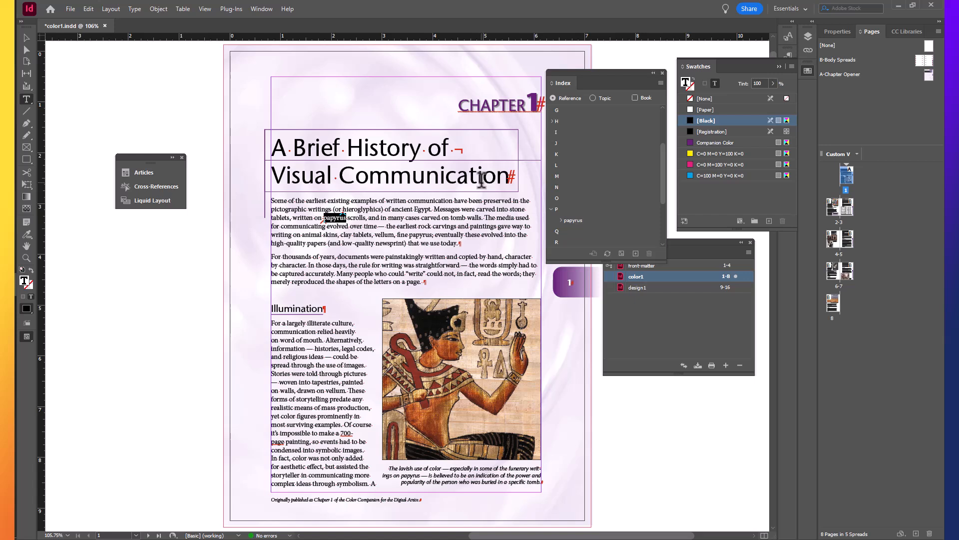
Add "rock carvings", "clay tablets" and "vellum" from the first paragraph to the index
click(424, 226)
drag(418, 226, 456, 225)
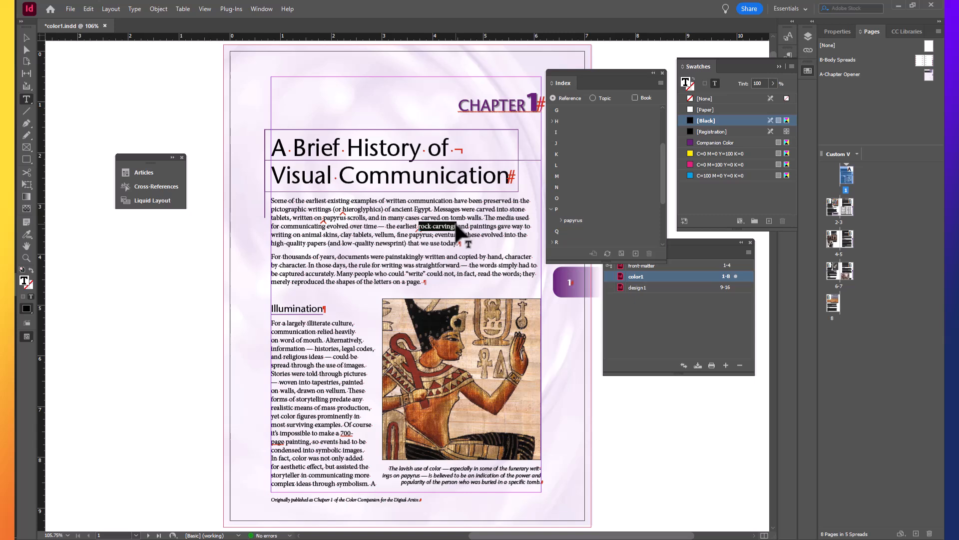
drag(342, 234, 373, 234)
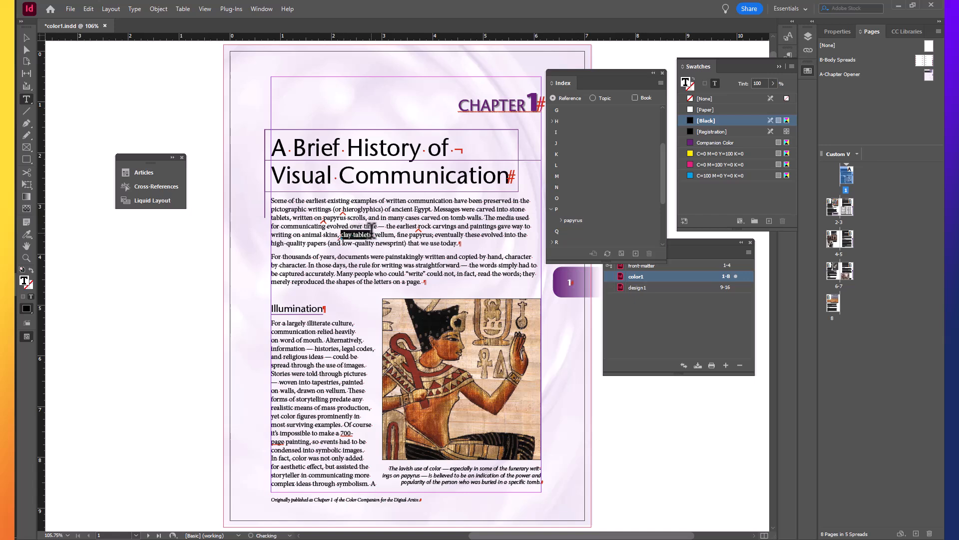
click(418, 232)
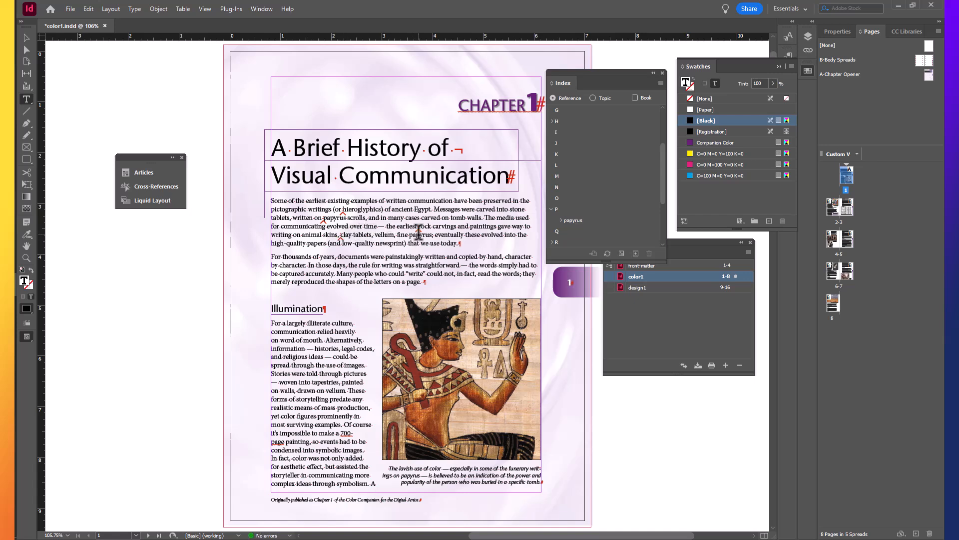
double_click(385, 234)
Lengthen the Index panel to fit the whole alphabet and expand the R, V and C sections
drag(614, 261, 615, 478)
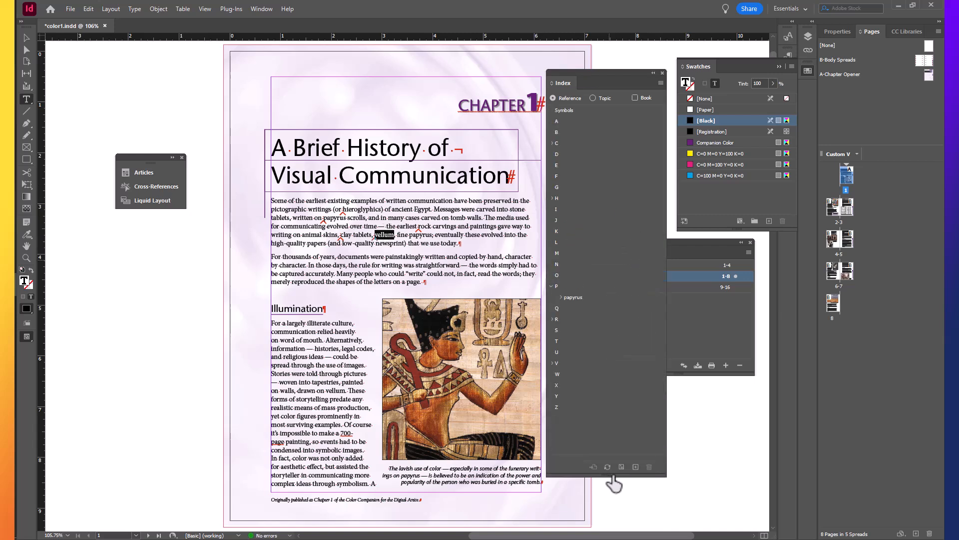
click(552, 318)
click(551, 374)
click(551, 143)
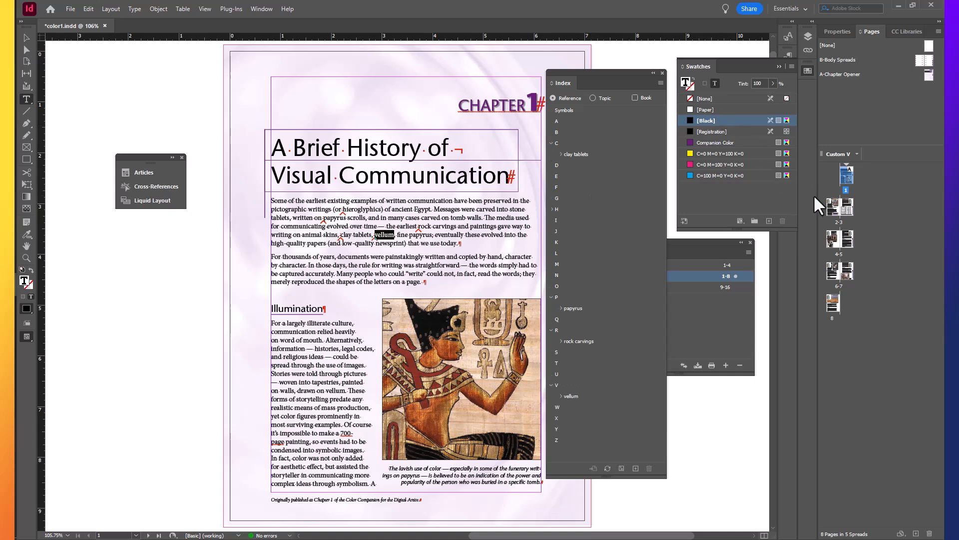
Index "Johannes Gutenberg" on page 2 as a proper name, last name first, and expand its entry under G
double_click(832, 210)
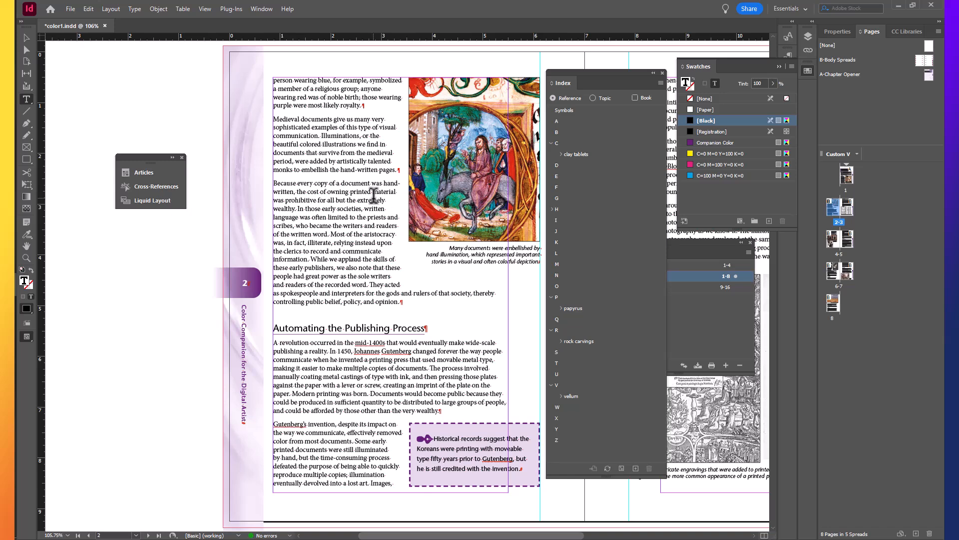
drag(355, 349, 411, 351)
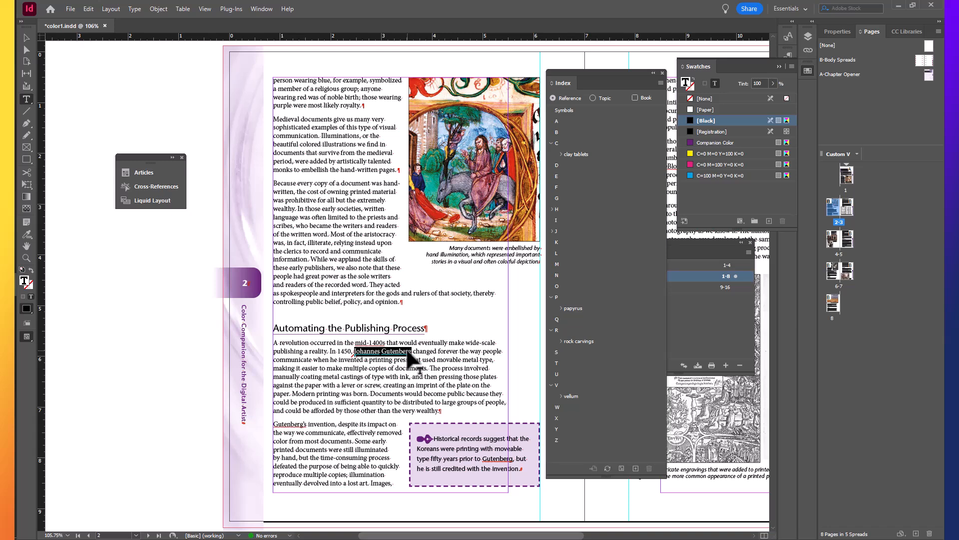
key(ctrl+alt+shift+])
click(551, 198)
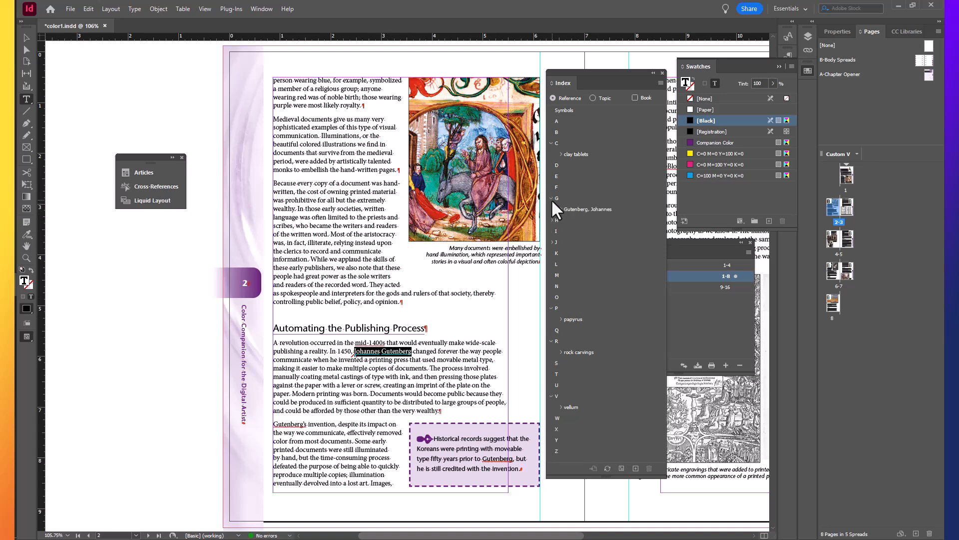
click(561, 209)
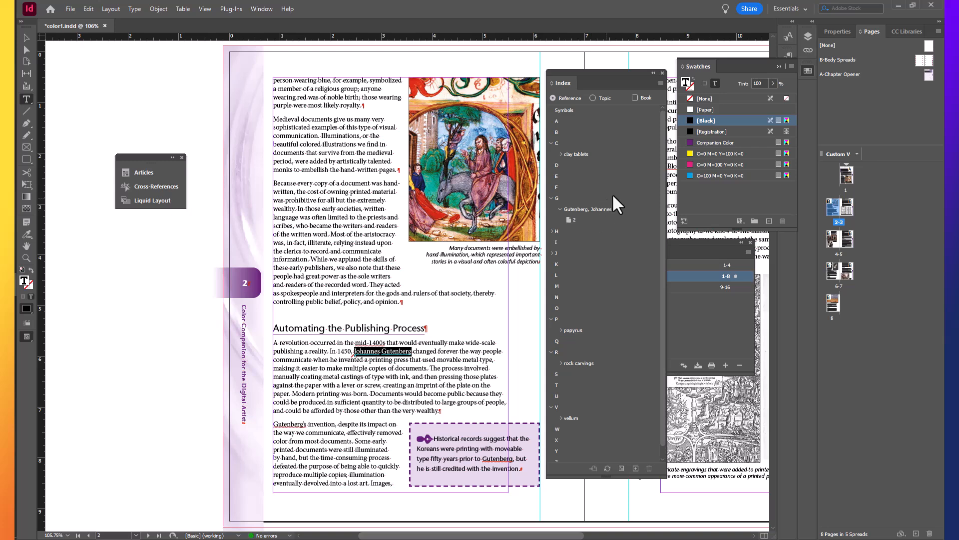
Index "William Henry Fox Talbot" on page 4 as a proper name and expand its entry under T
double_click(831, 236)
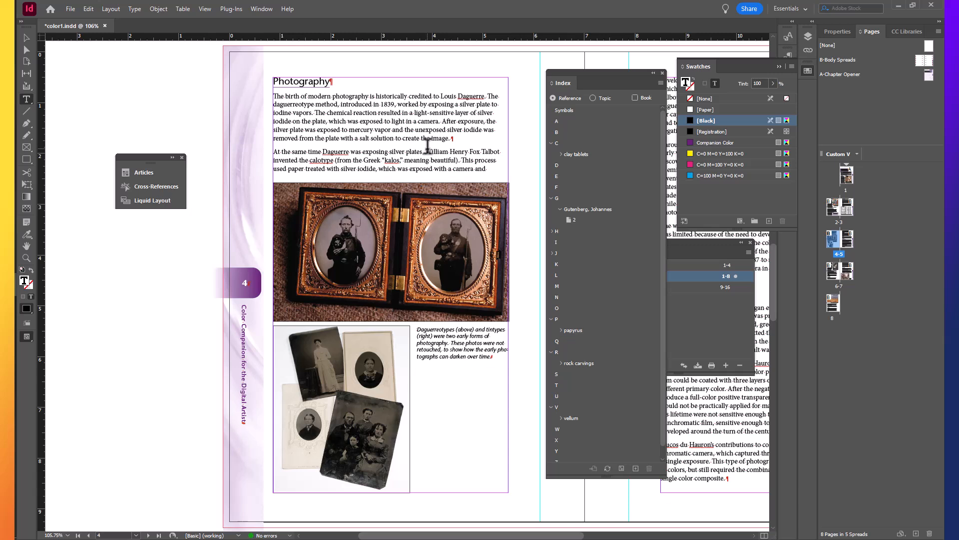
drag(426, 148, 501, 148)
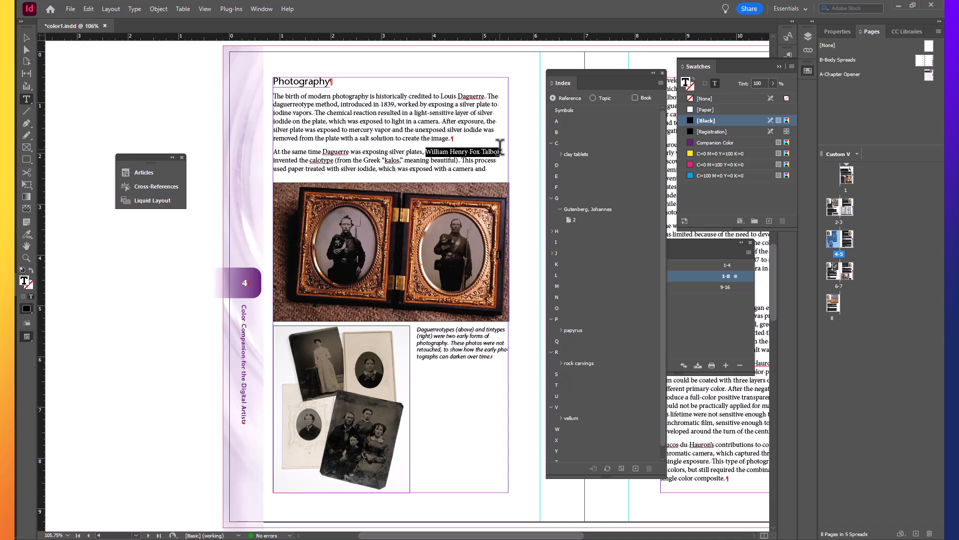
key(ctrl+alt+shift+bracketright)
click(553, 385)
click(559, 395)
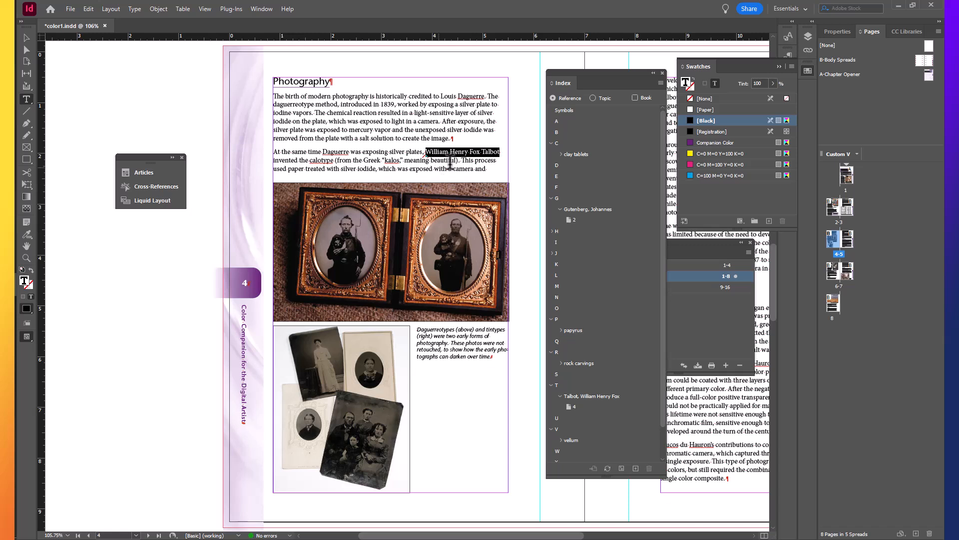
Replace the space between "Fox" and "Talbot" on page 4 with a nonbreaking space
click(480, 152)
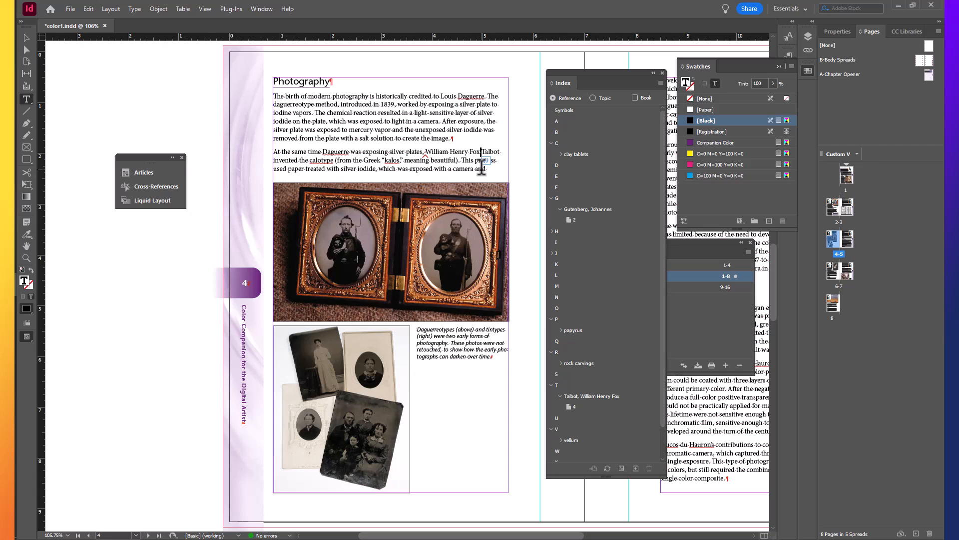
click(134, 9)
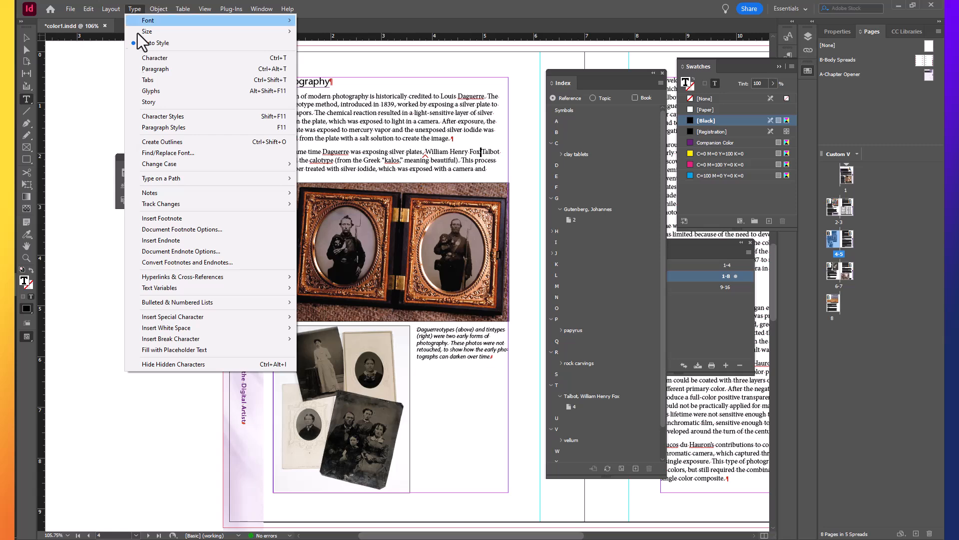
mouse_move(199, 328)
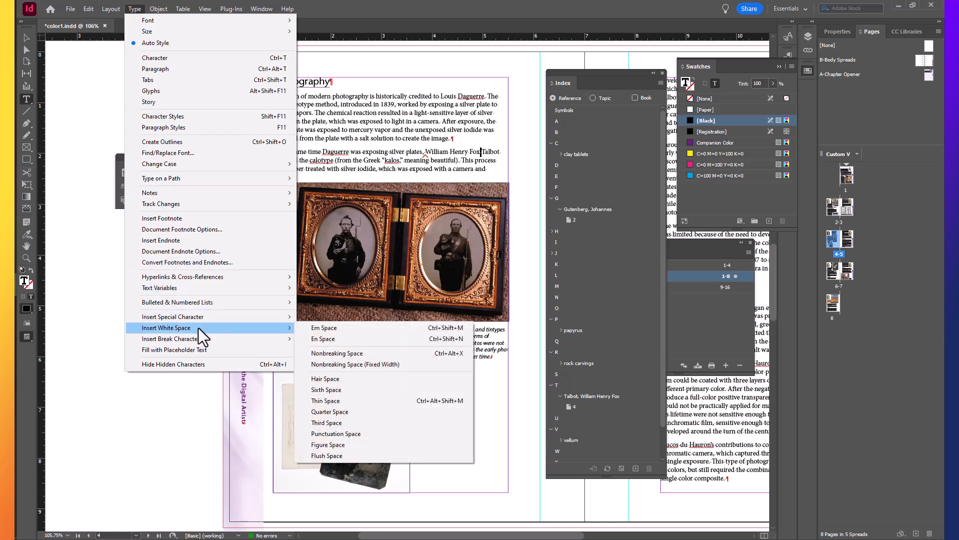
click(329, 354)
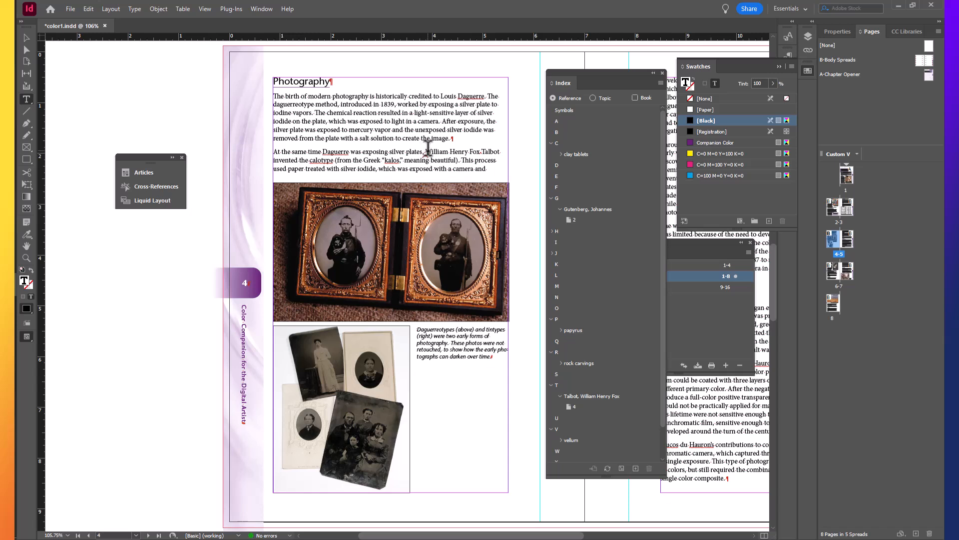
Index "William Henry Fox Talbot" again as a proper name with Fox Talbot as surname, and expand the F section
drag(425, 151, 541, 214)
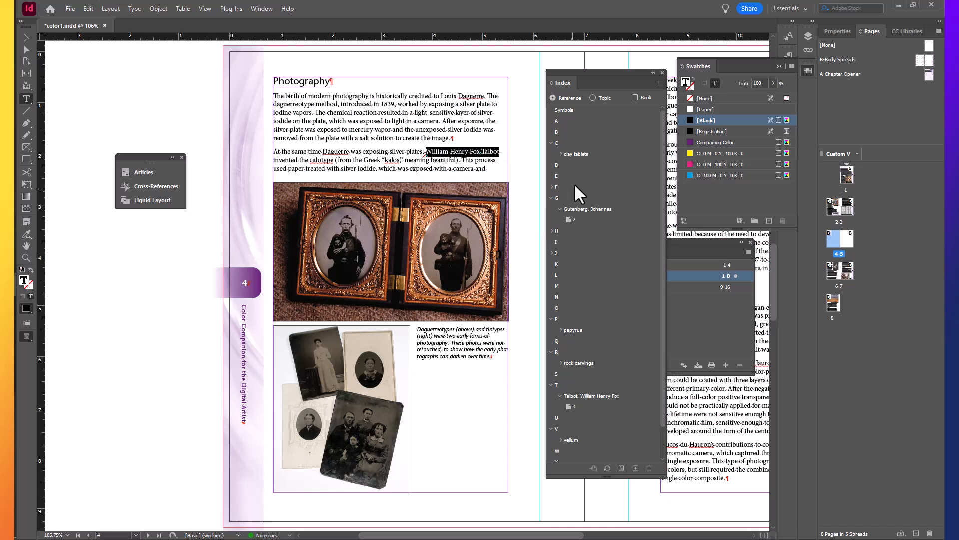
click(550, 186)
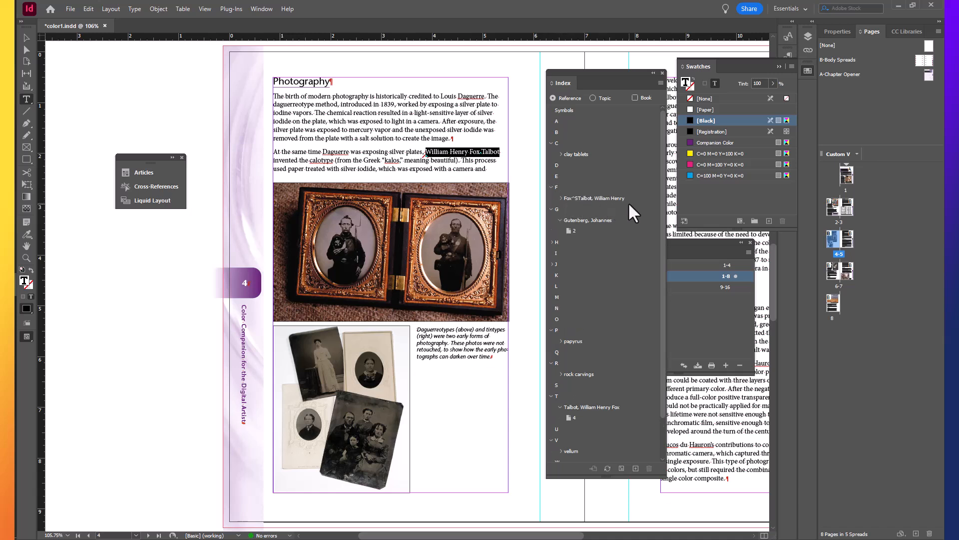
drag(628, 202, 532, 220)
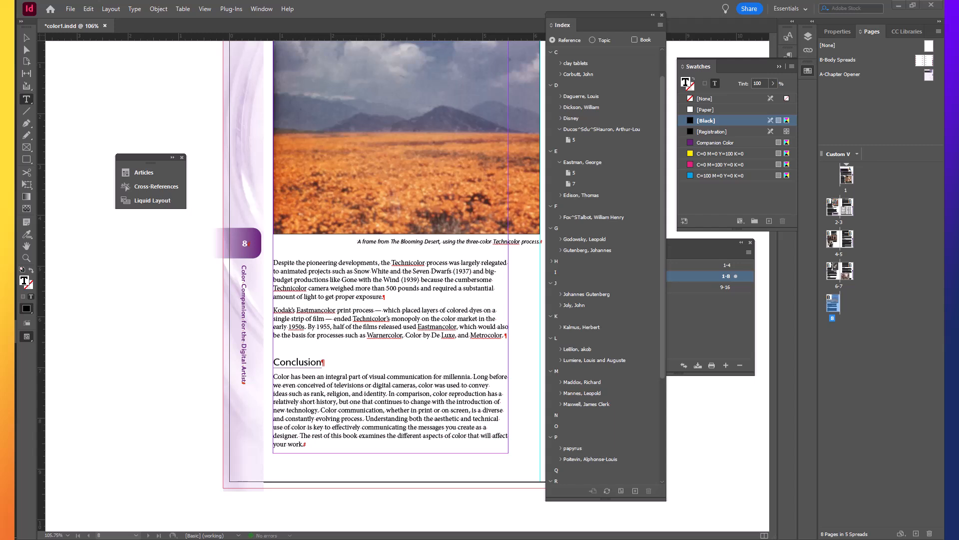
Index all occurrences of capitalized "Printing" from the word on page 3 and expand its entry under P
scroll(605, 264, down, 4)
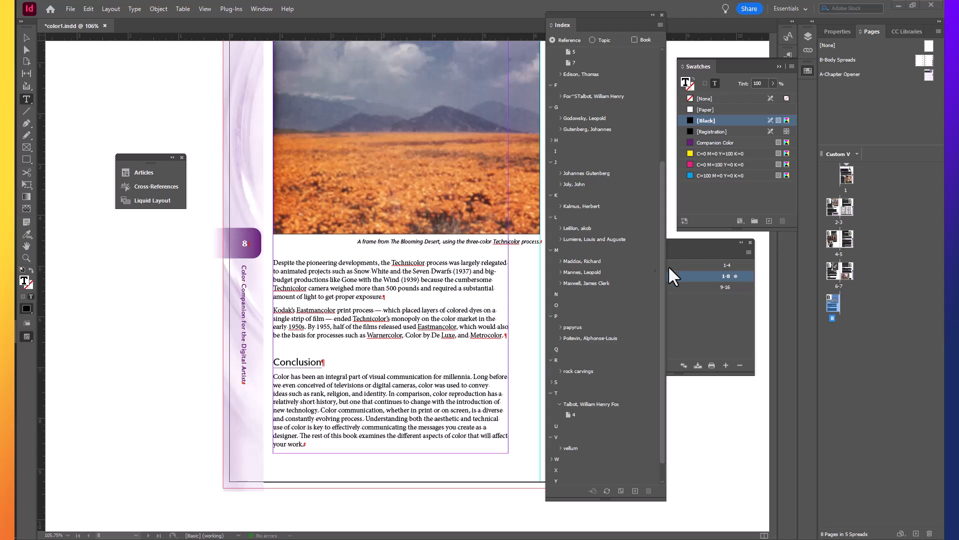
drag(661, 285, 662, 298)
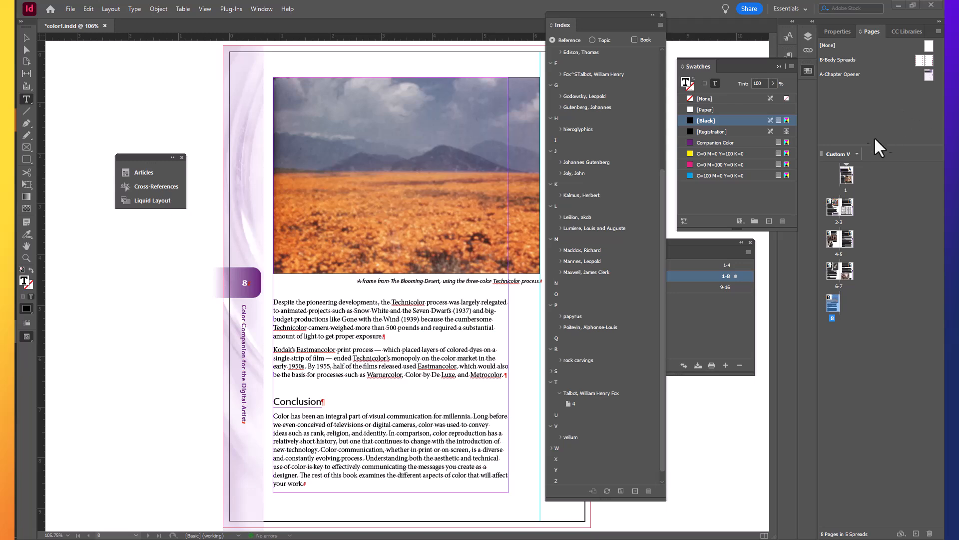
double_click(850, 212)
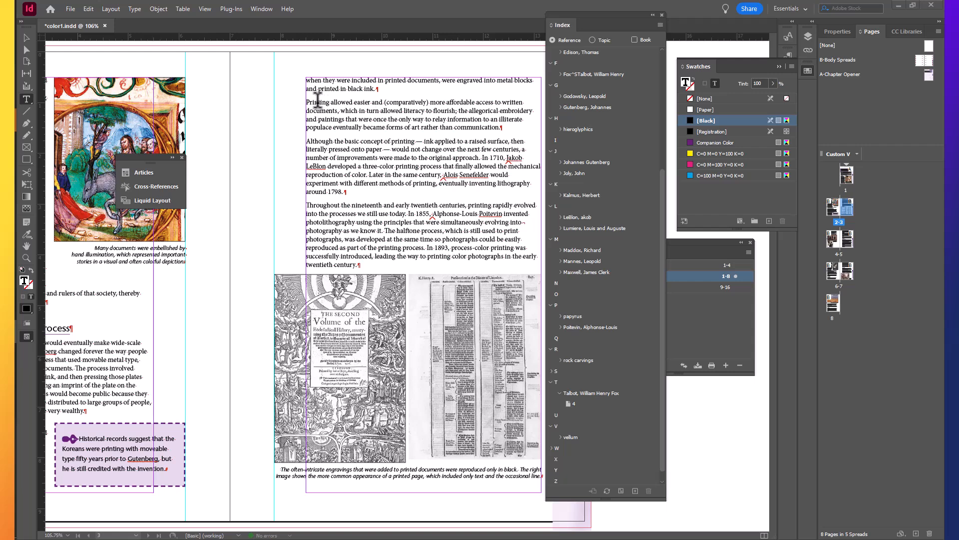
double_click(318, 102)
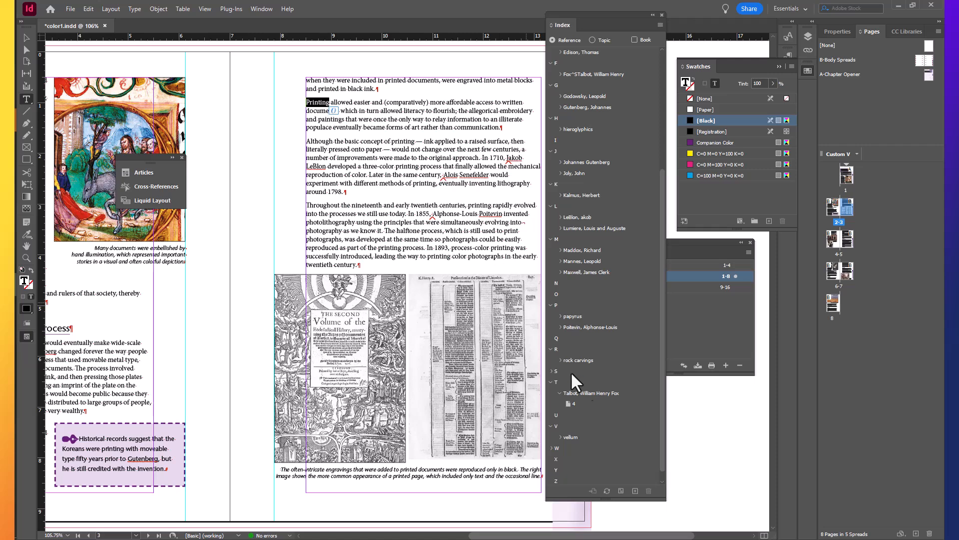
click(635, 490)
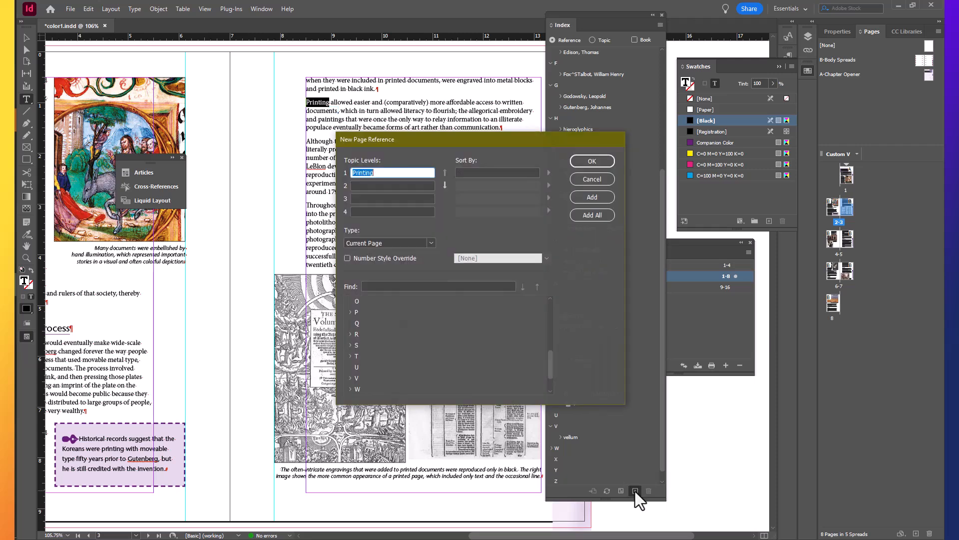
click(594, 214)
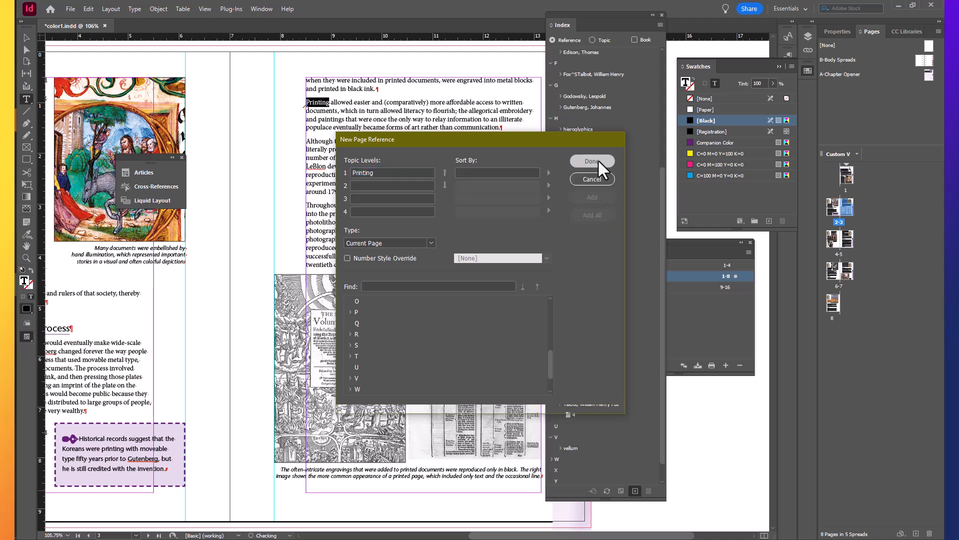
click(593, 161)
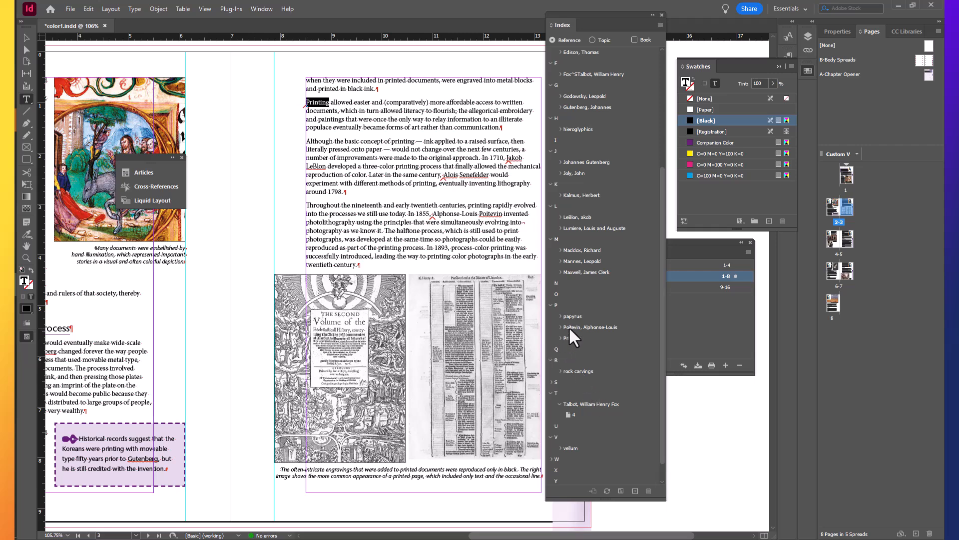
click(560, 338)
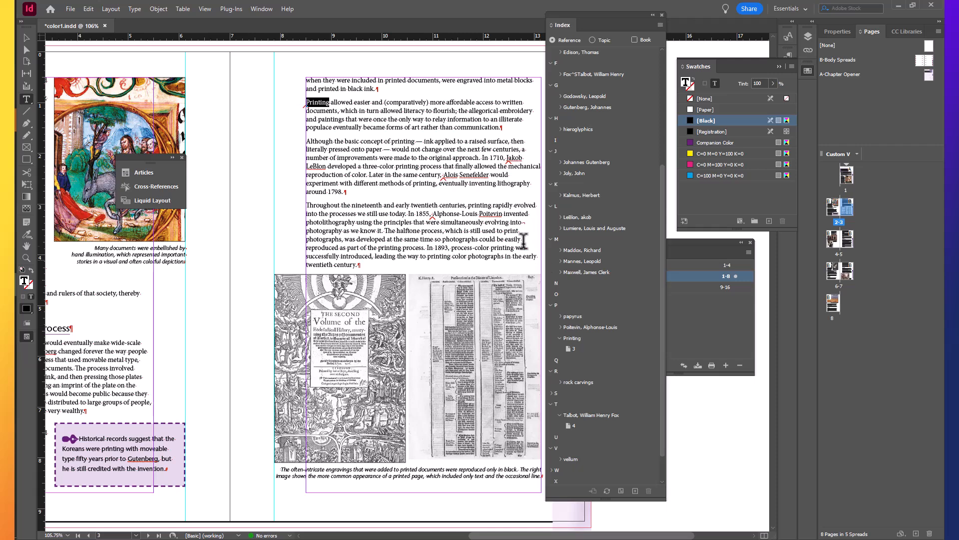
Index all occurrences of lowercase "printing", starting from the word in the "Although the basic concept" paragraph on page 3
double_click(404, 141)
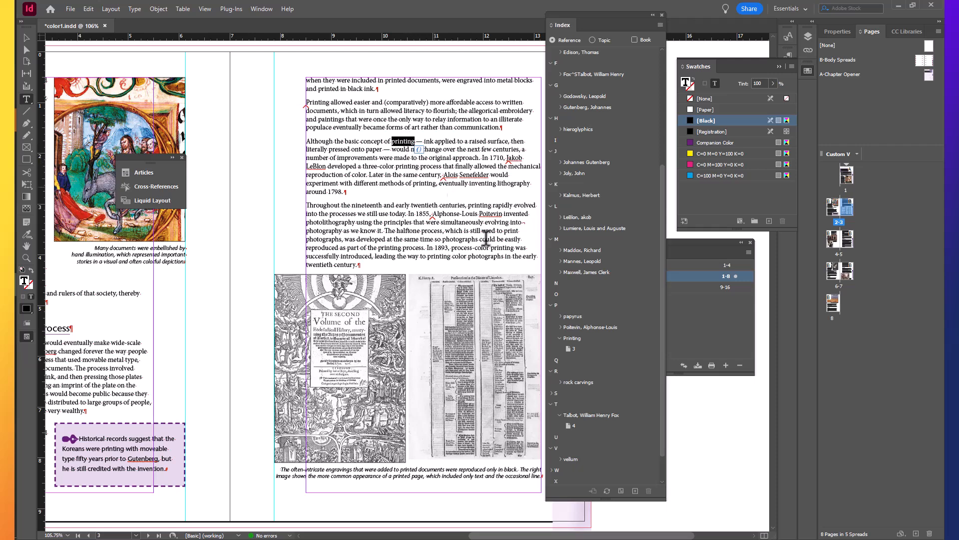
click(635, 491)
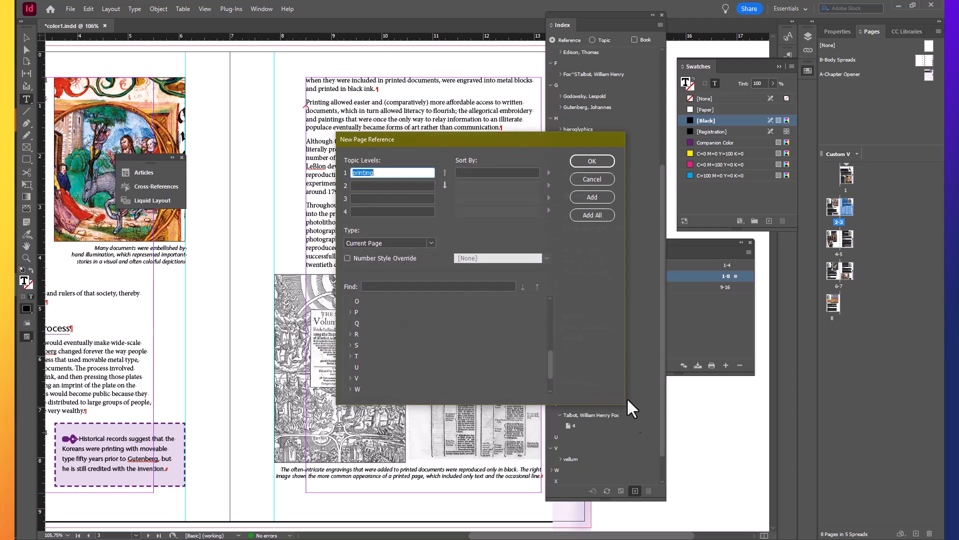
click(597, 214)
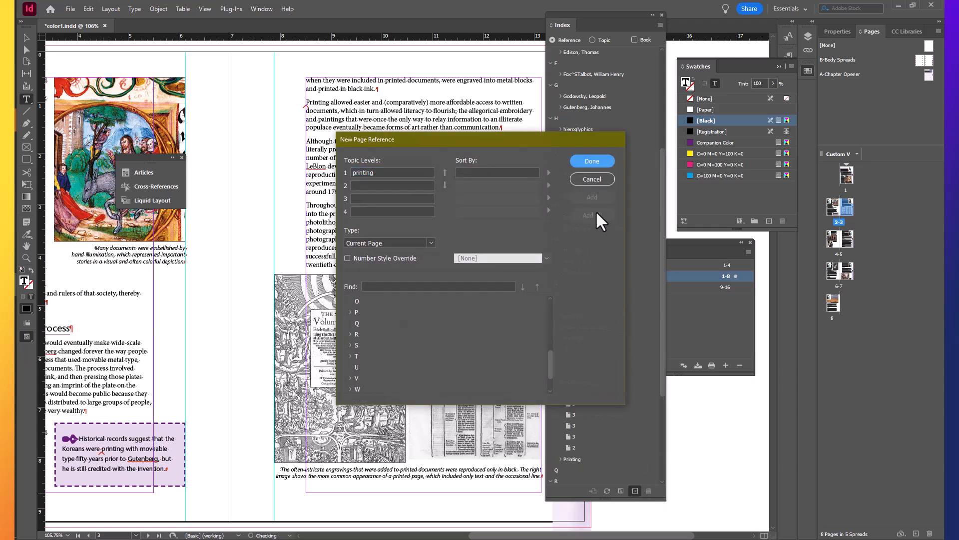
click(600, 161)
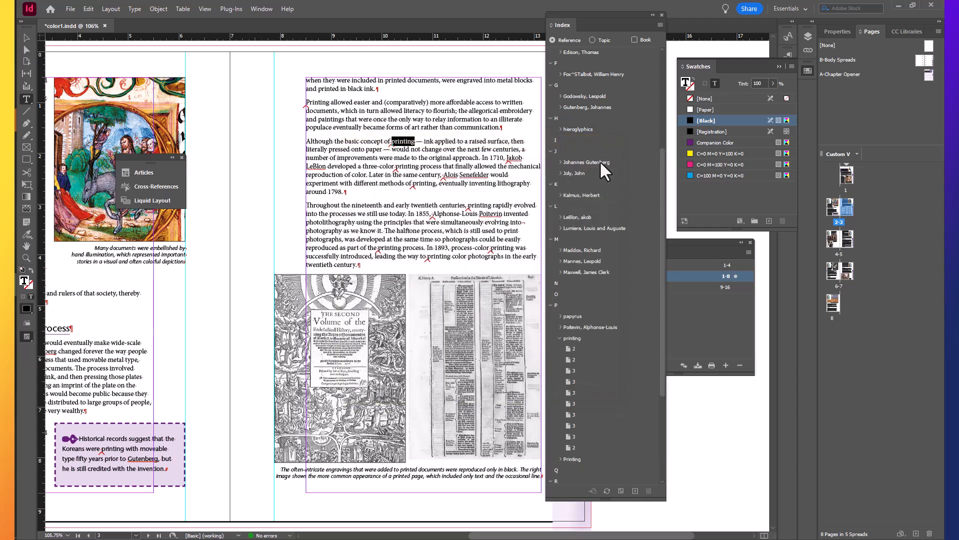
Merge the capitalized "Printing" index topic into the existing lowercase "printing" topic
double_click(573, 459)
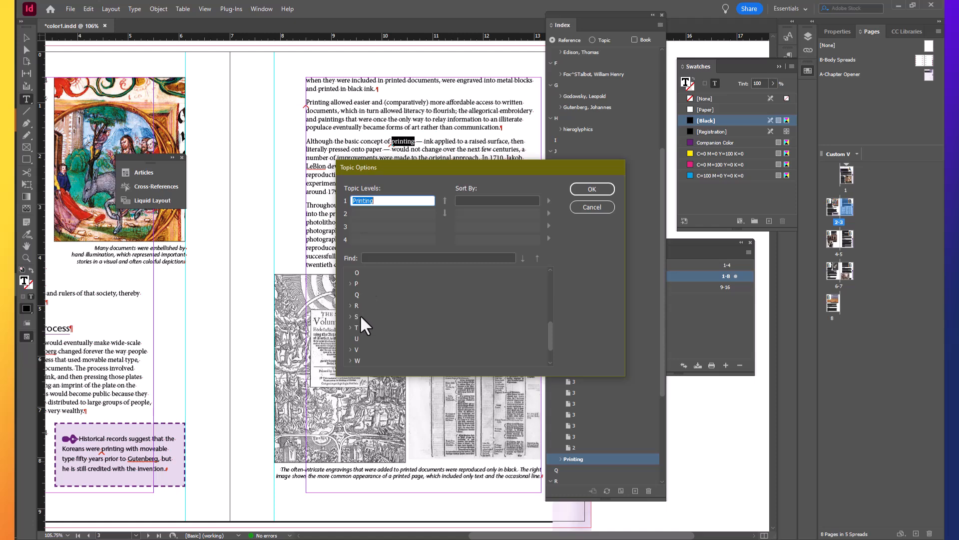
click(349, 283)
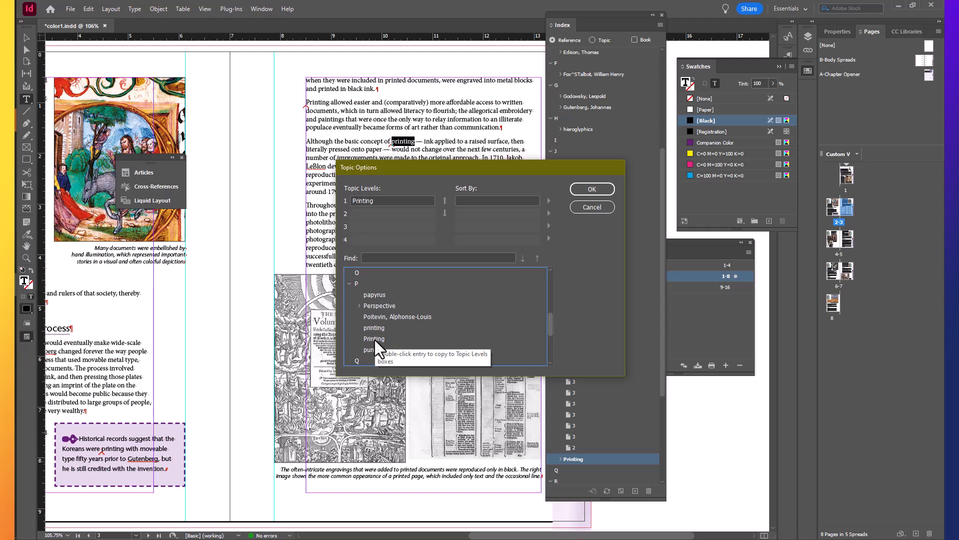
double_click(374, 328)
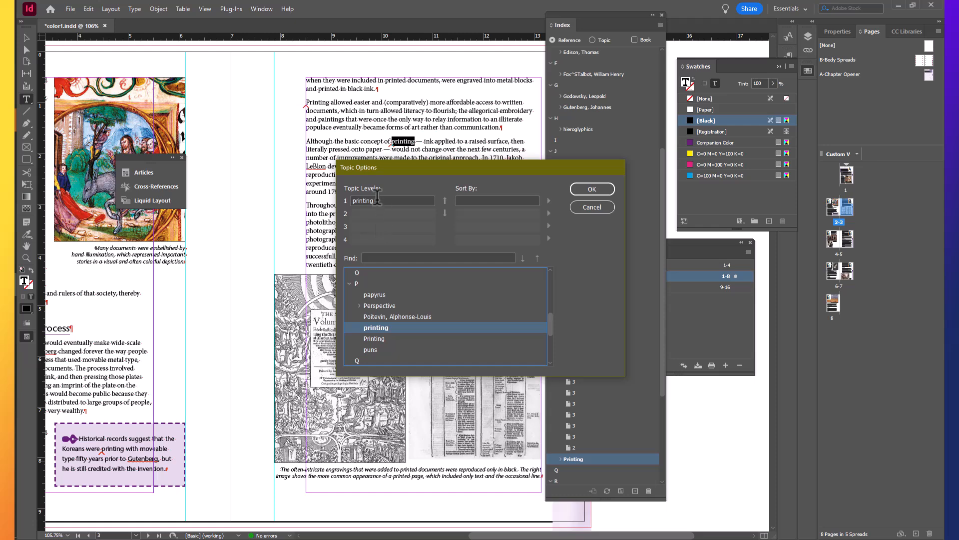
click(585, 188)
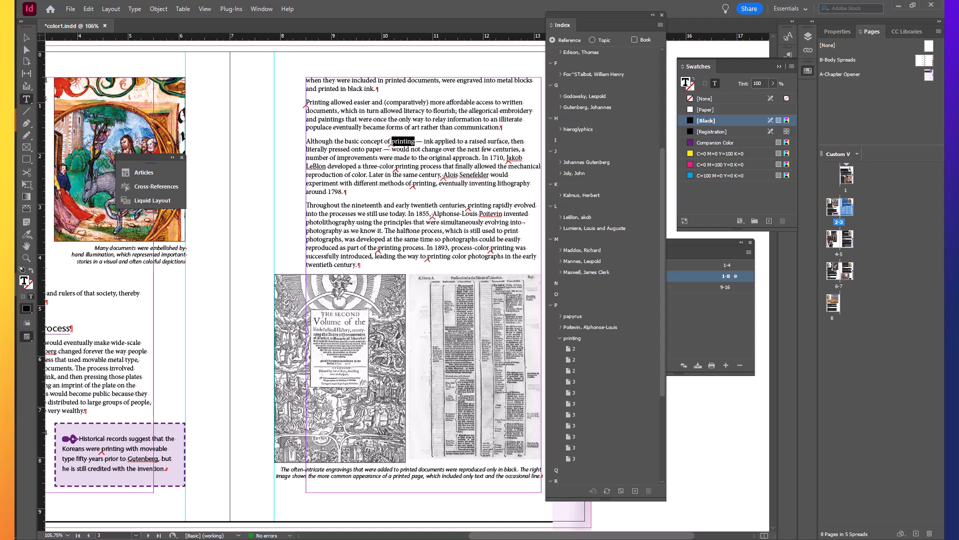
Index "History" from the page 1 chapter title with the range type To End of Document
double_click(846, 177)
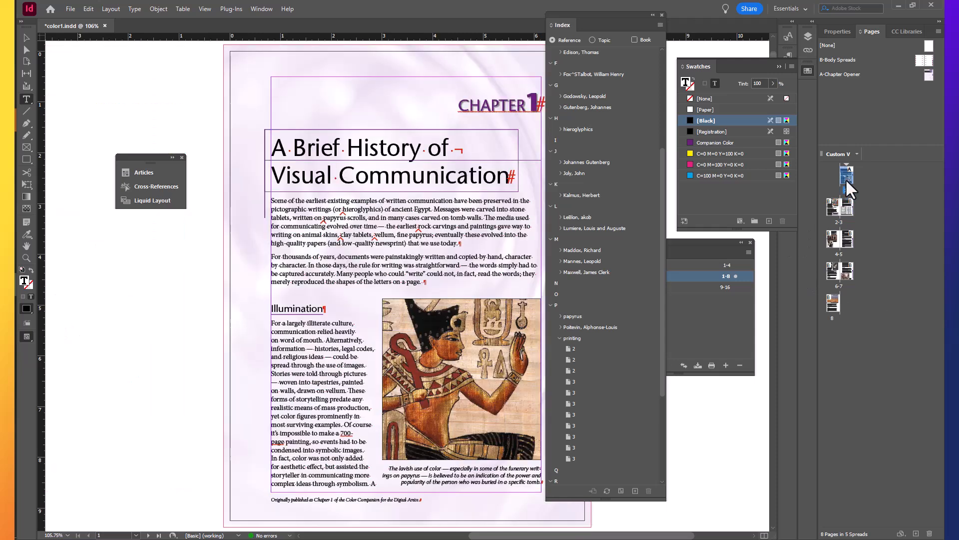
double_click(391, 148)
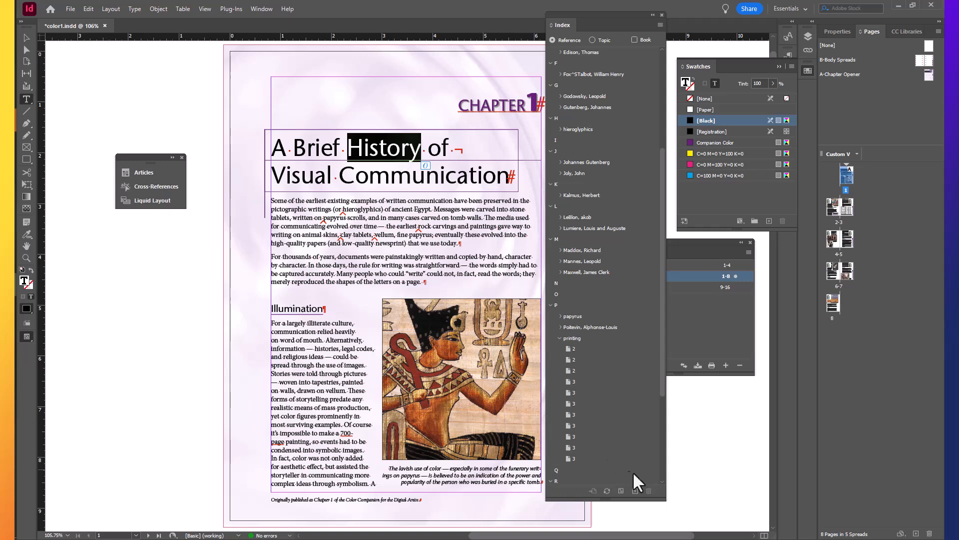
click(635, 491)
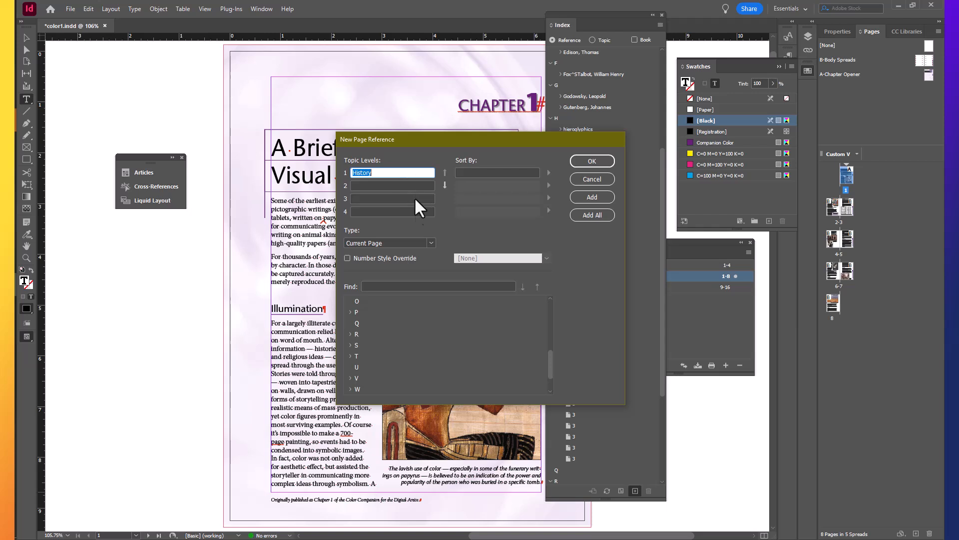
click(427, 242)
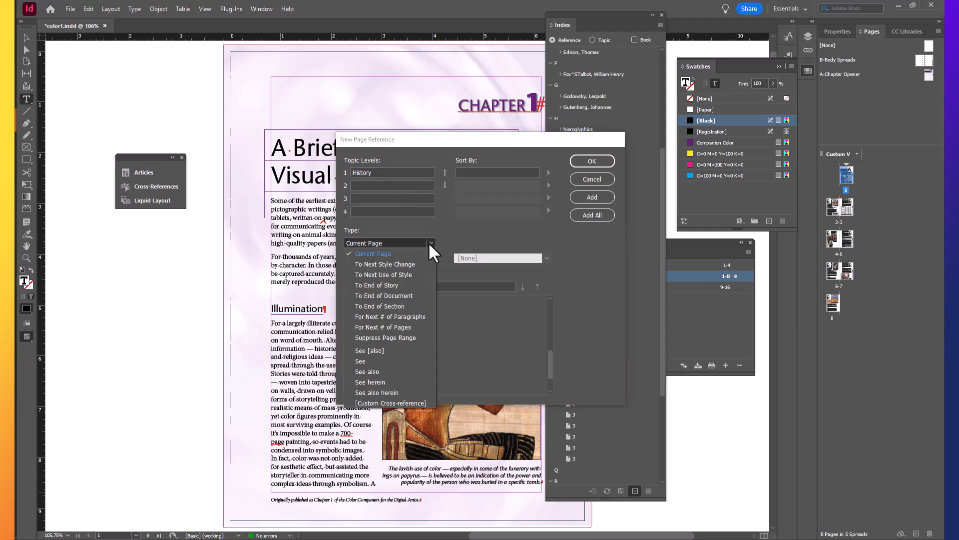
click(415, 295)
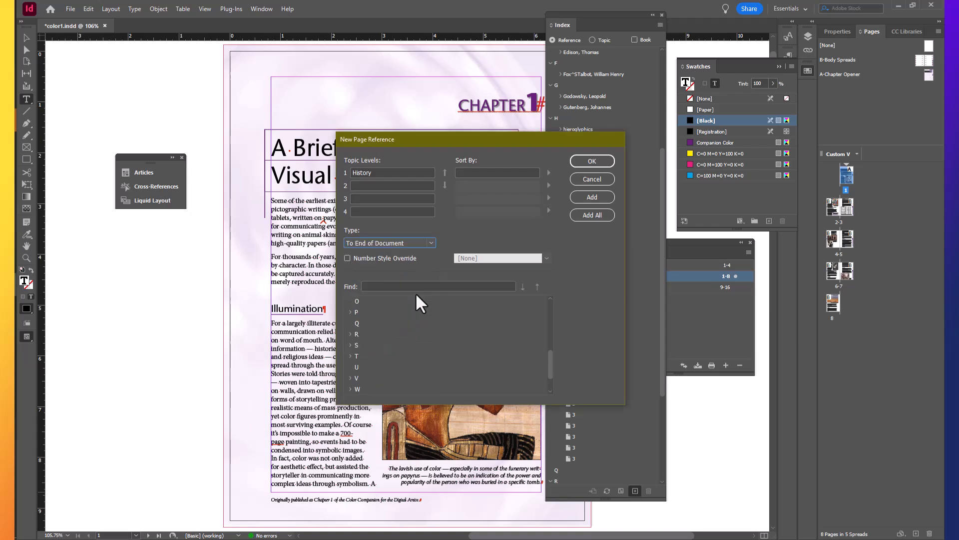
click(597, 195)
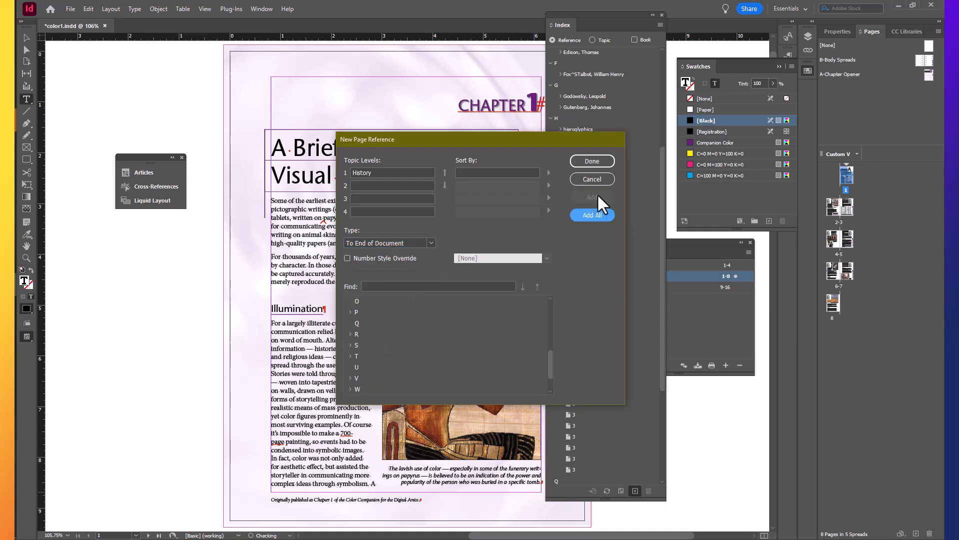
click(593, 161)
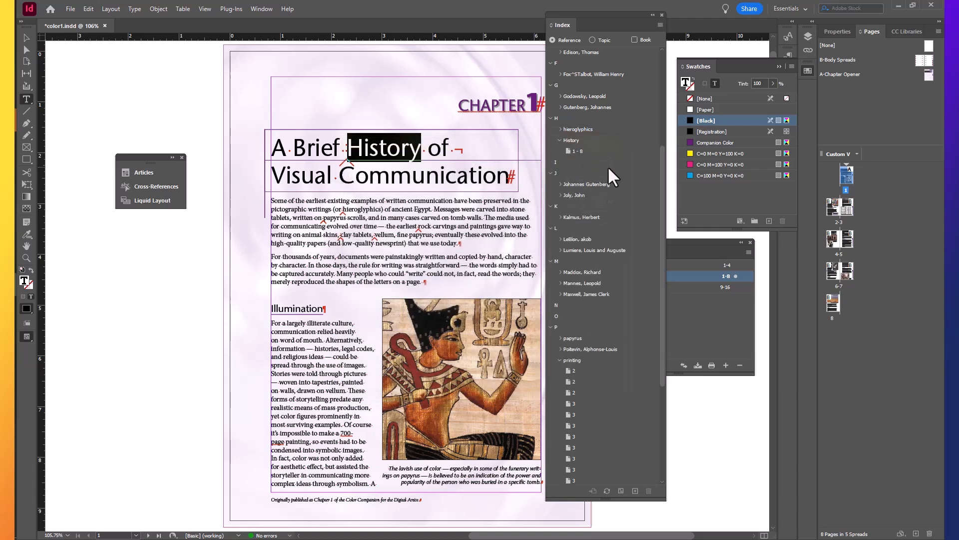
Index the page 1 heading "Illumination" with the range To Next Use of Style head 1, and expand its entry
click(301, 309)
double_click(301, 308)
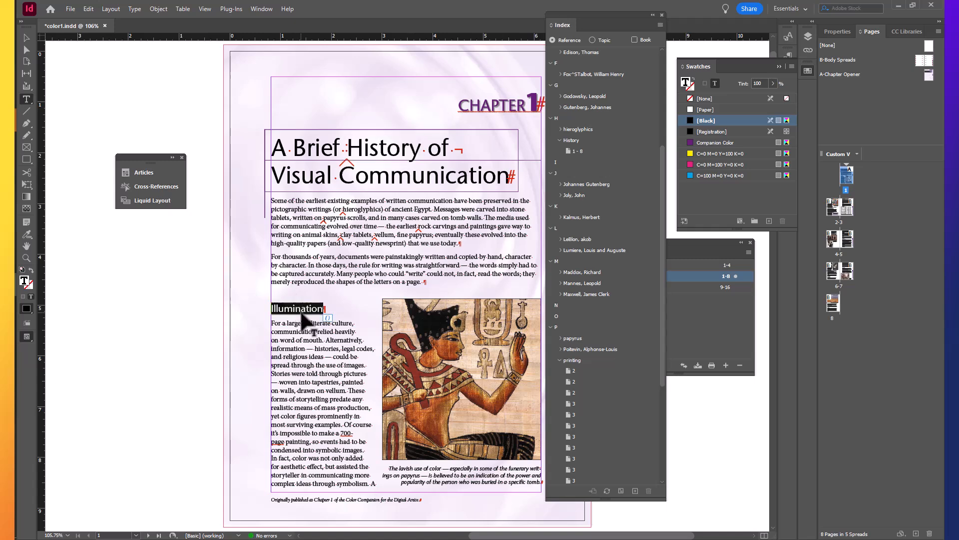
click(634, 490)
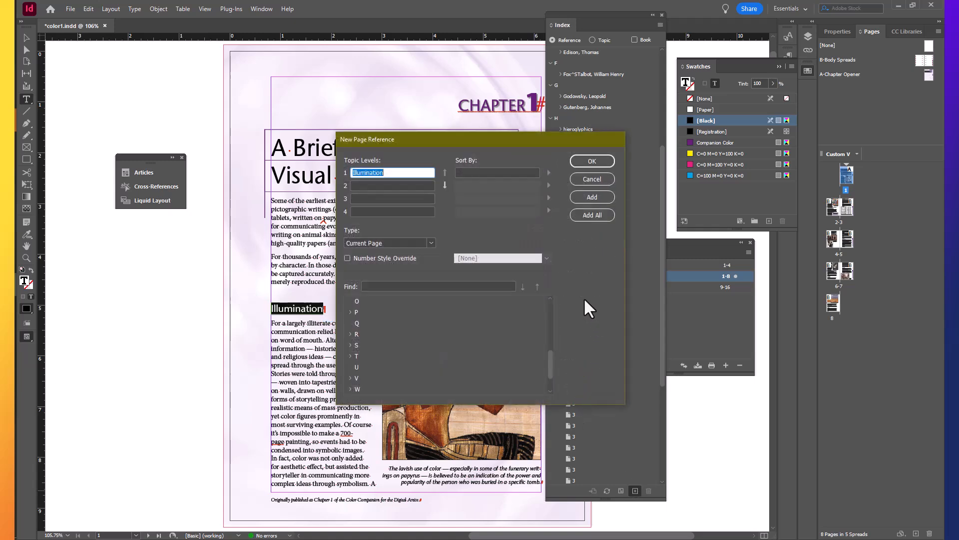
click(430, 241)
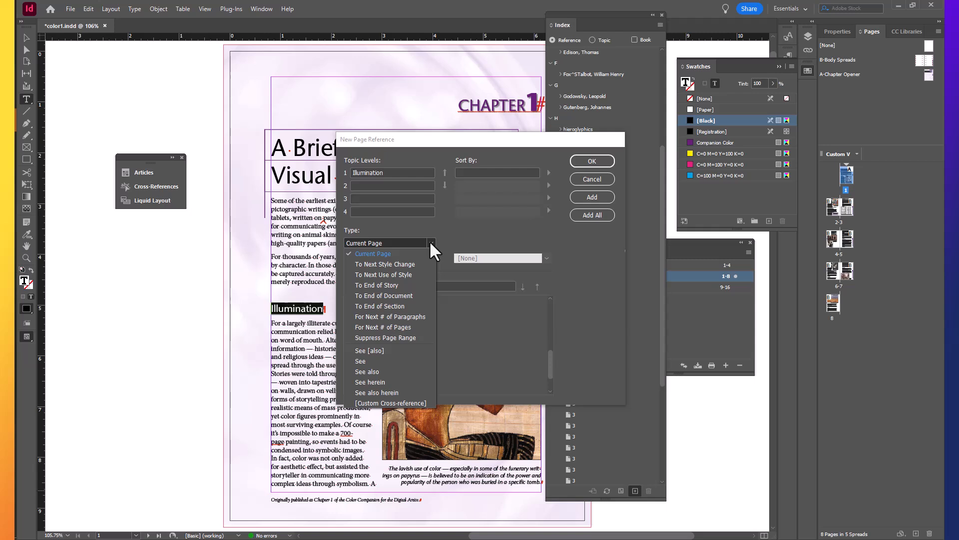
click(424, 274)
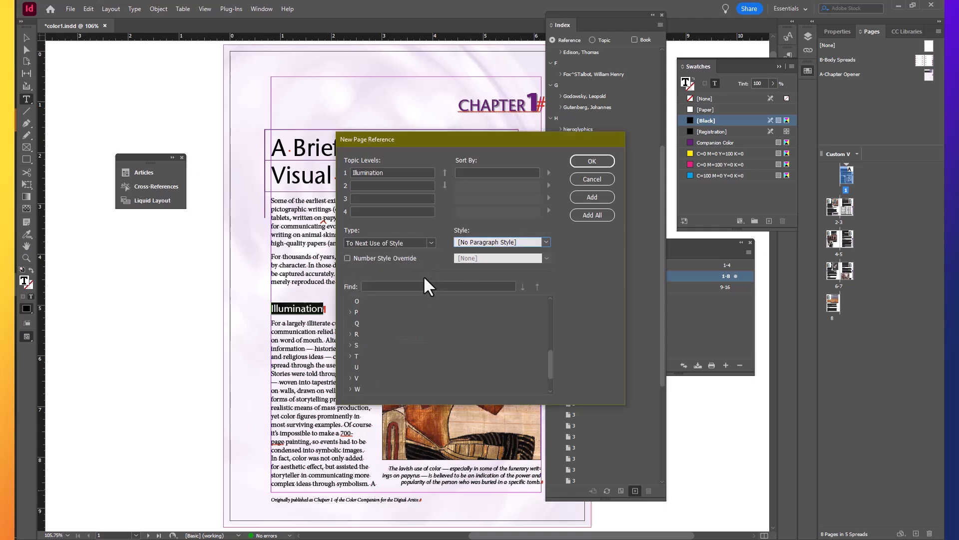
click(547, 240)
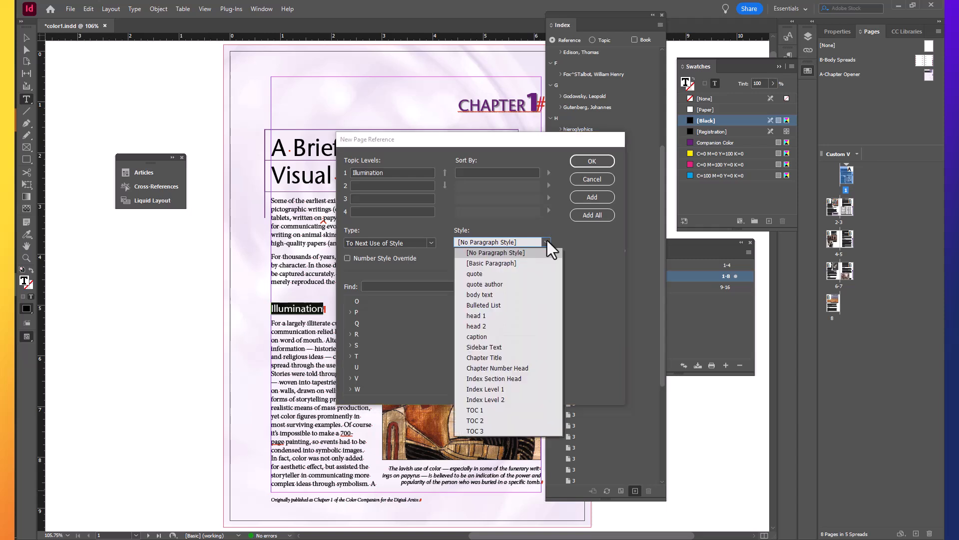
click(523, 312)
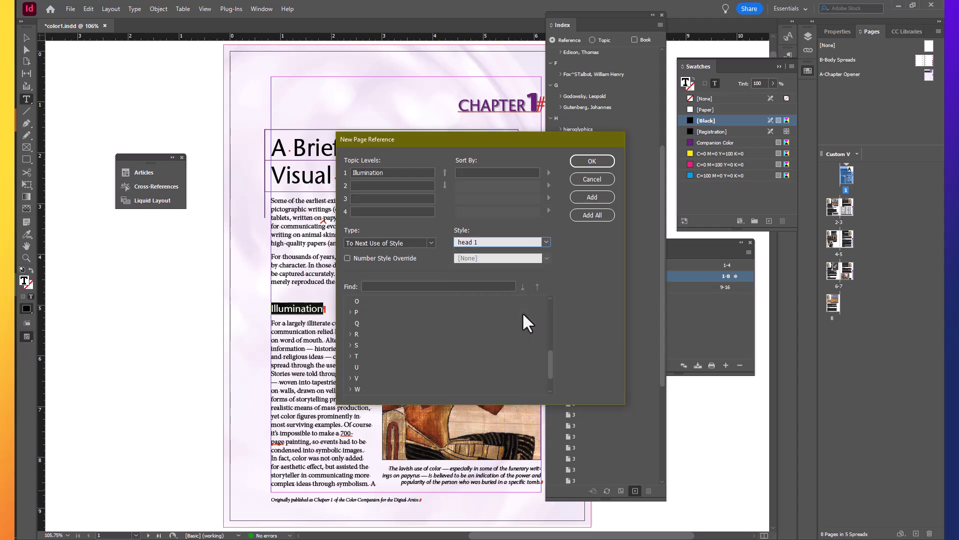
click(590, 198)
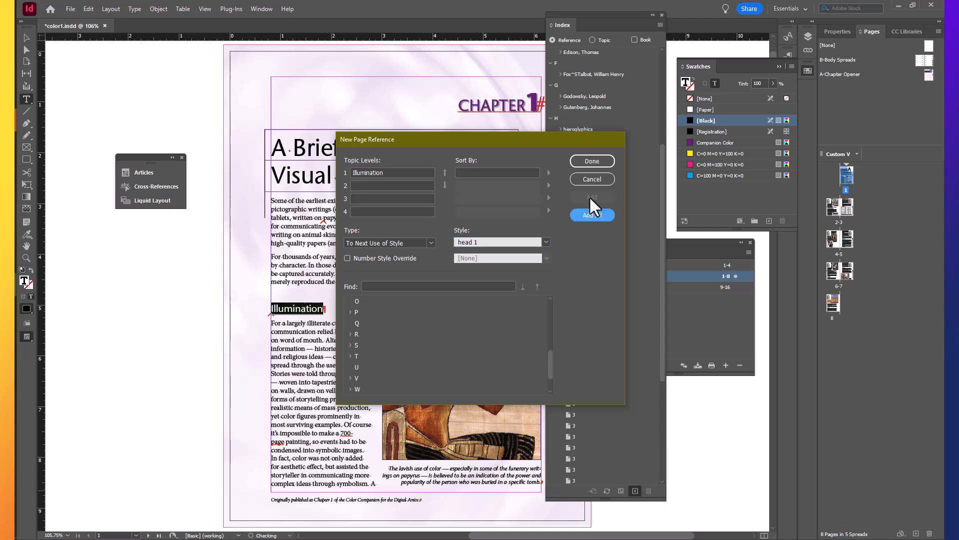
click(595, 161)
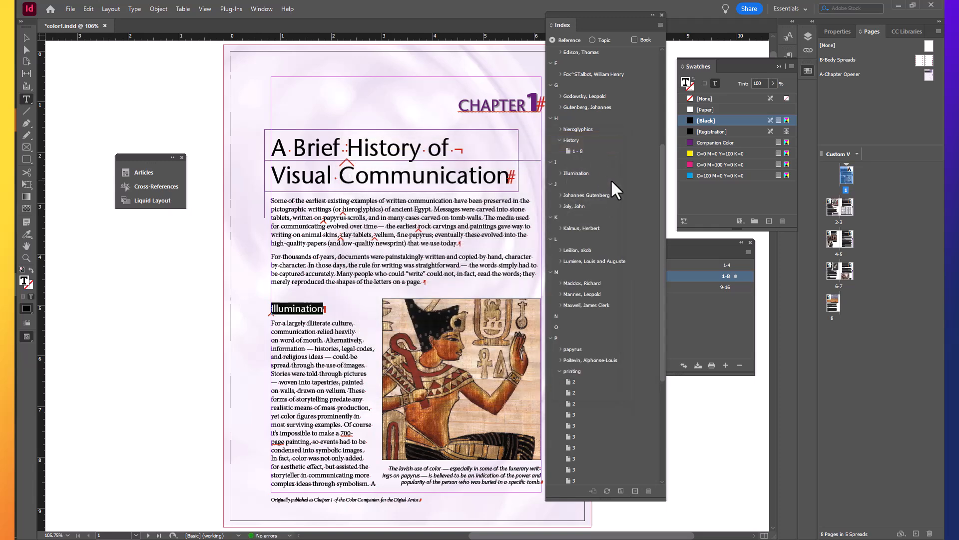
click(560, 173)
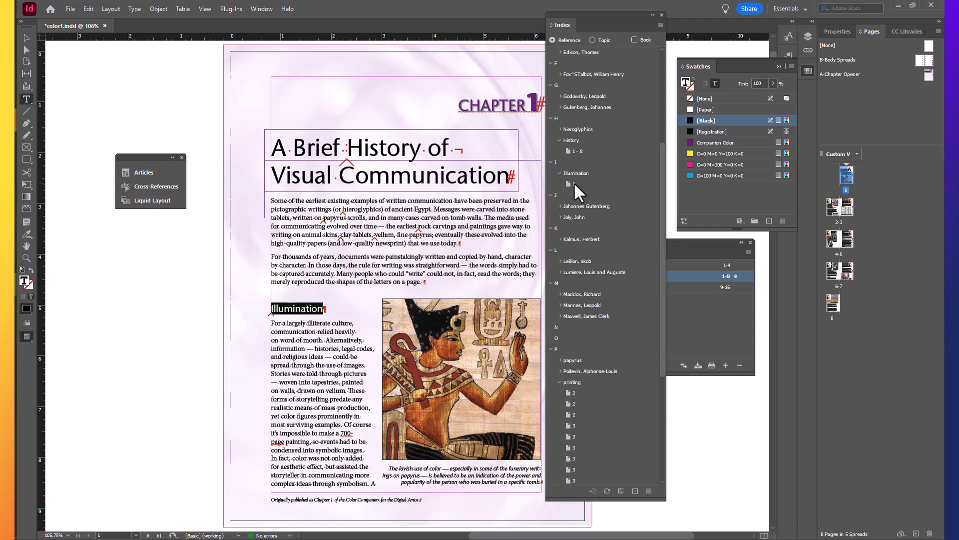
Delete the page reference under "Illumination" from the index
click(571, 184)
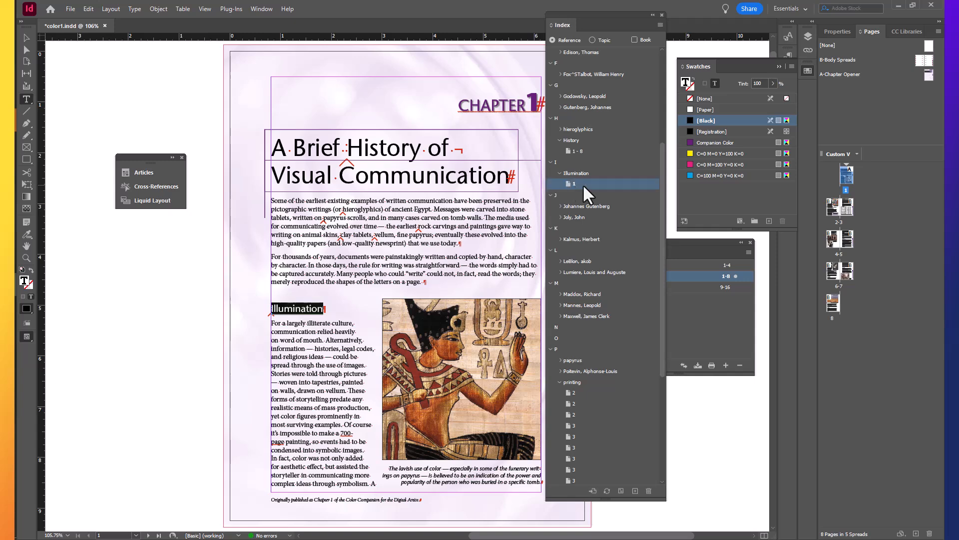
click(649, 491)
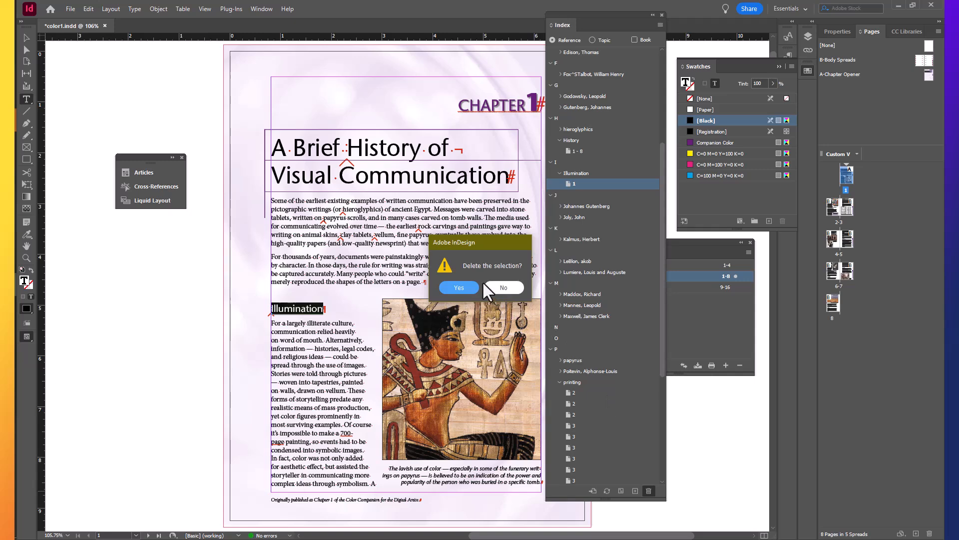
click(464, 284)
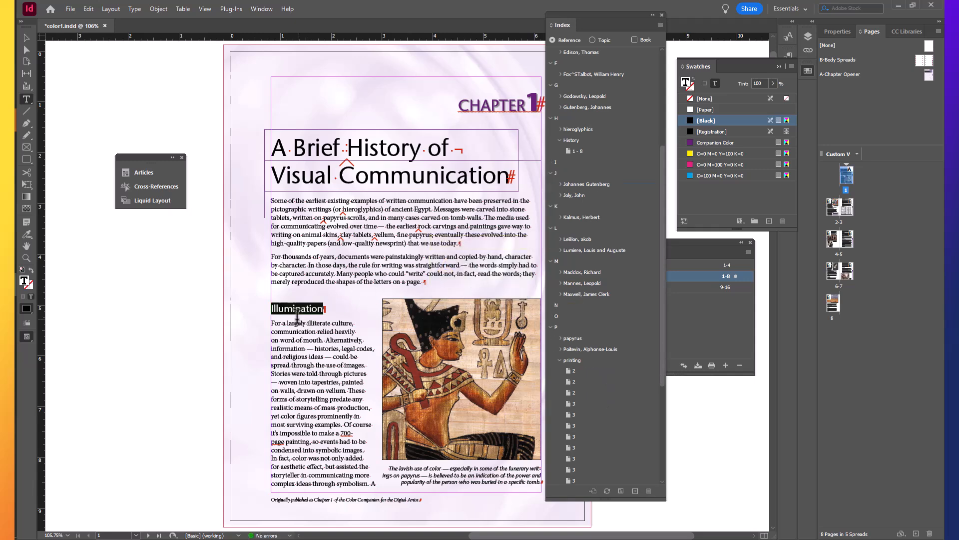
Start a page reference from the first body word under "Illumination" on page 1, with the range To Next Use of Style head 1
double_click(276, 324)
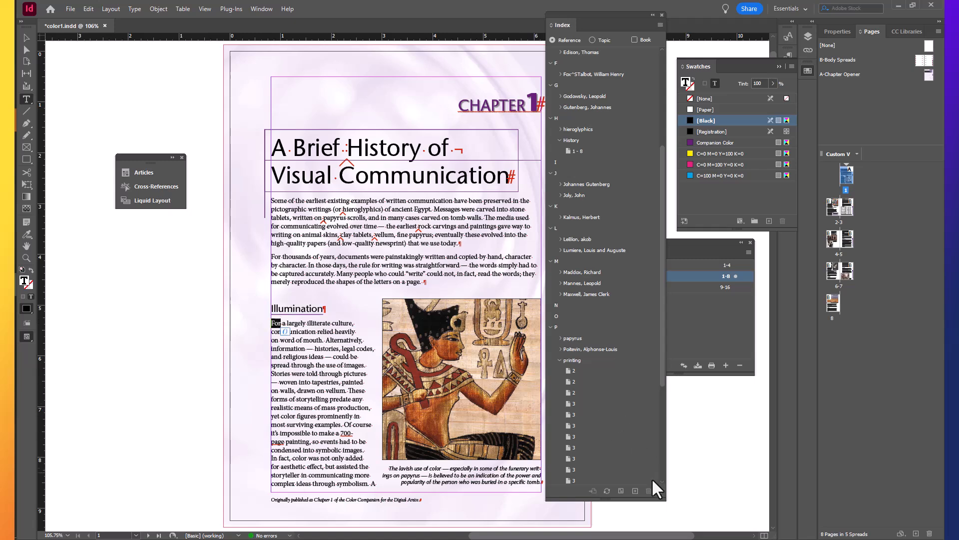
click(634, 491)
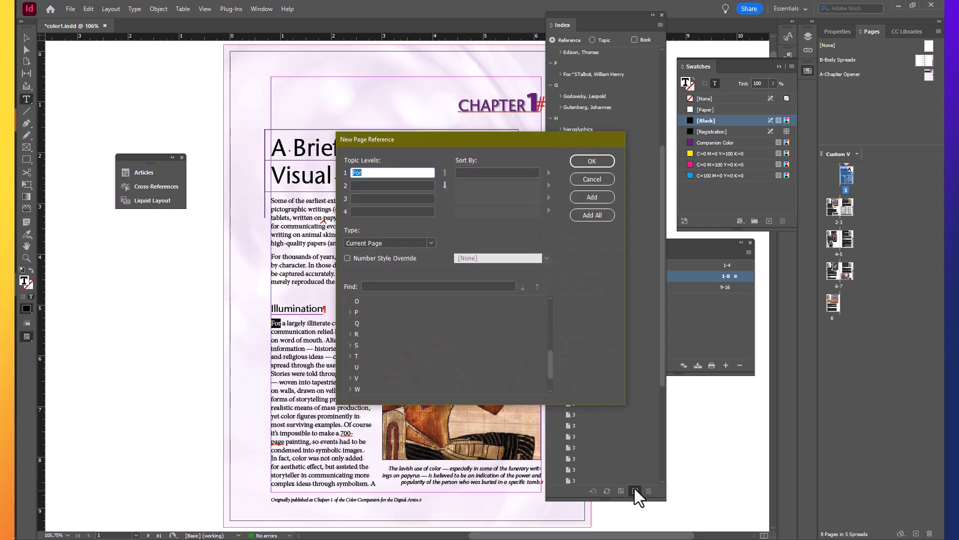
click(430, 242)
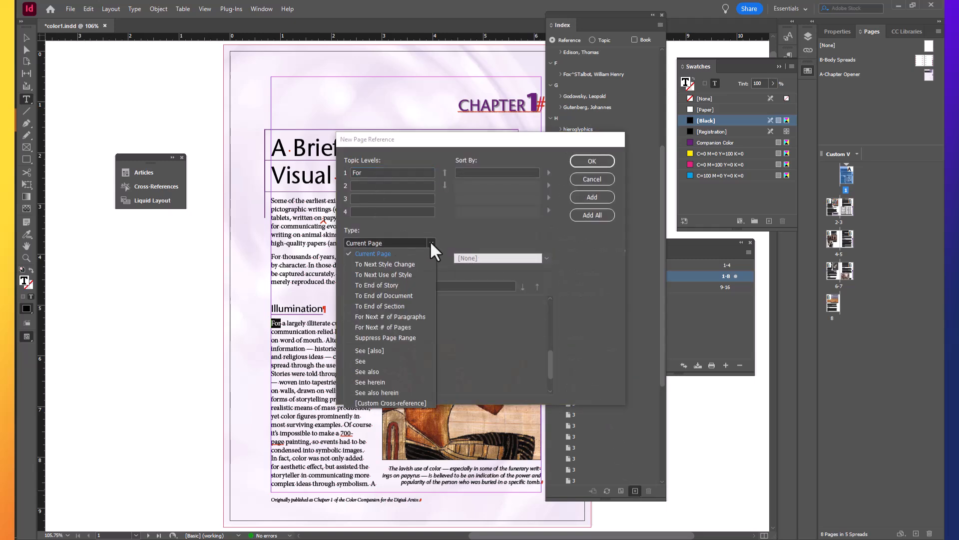
click(414, 273)
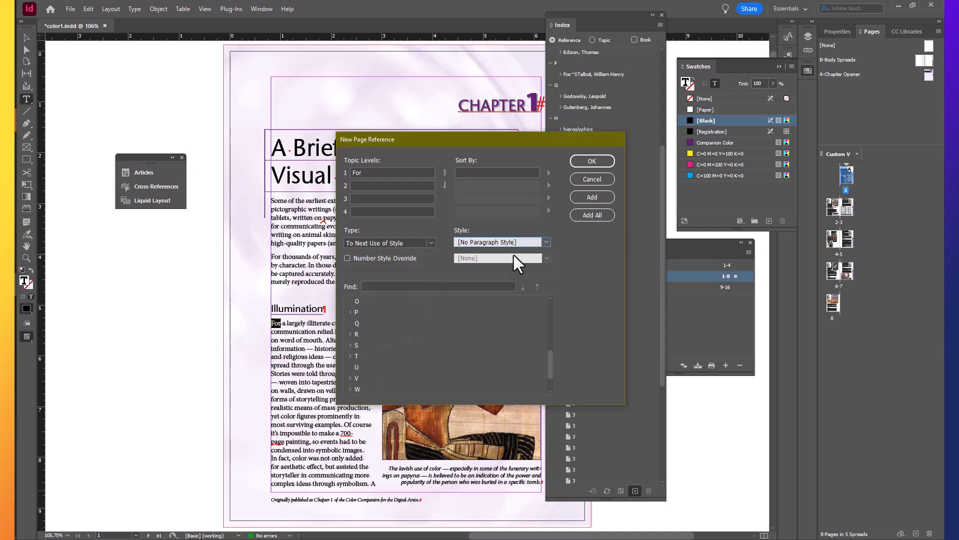
click(545, 242)
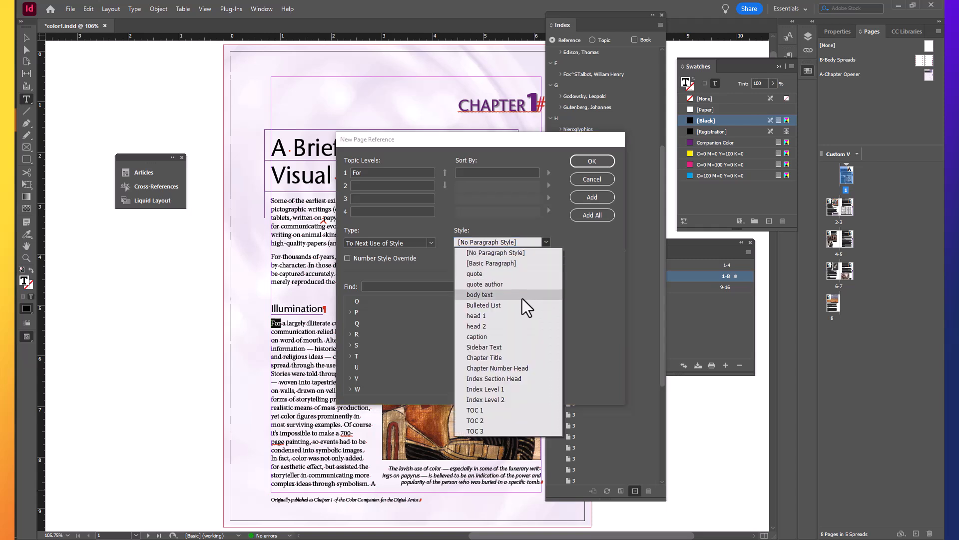
click(518, 315)
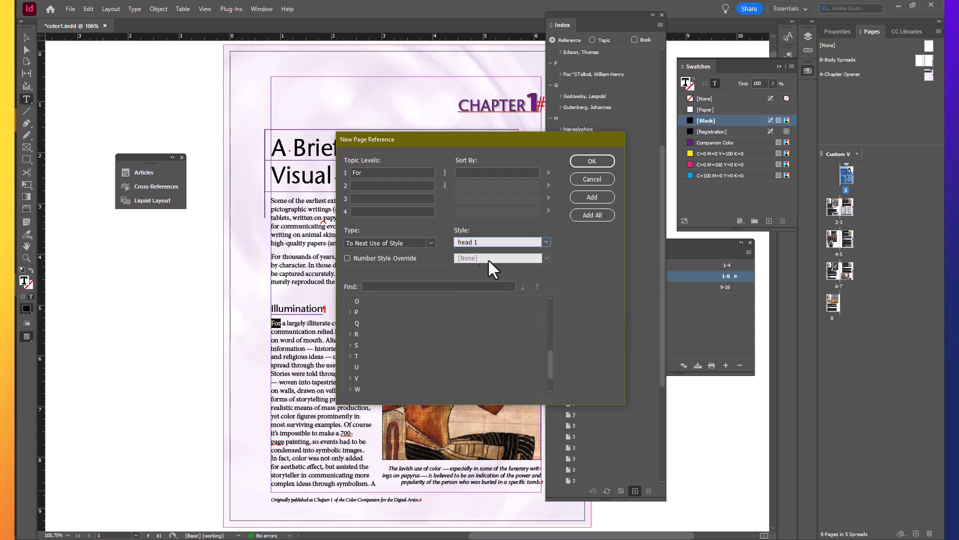
Set the reference's first topic level to "illumination", add it to the index, and expand its entry
click(387, 172)
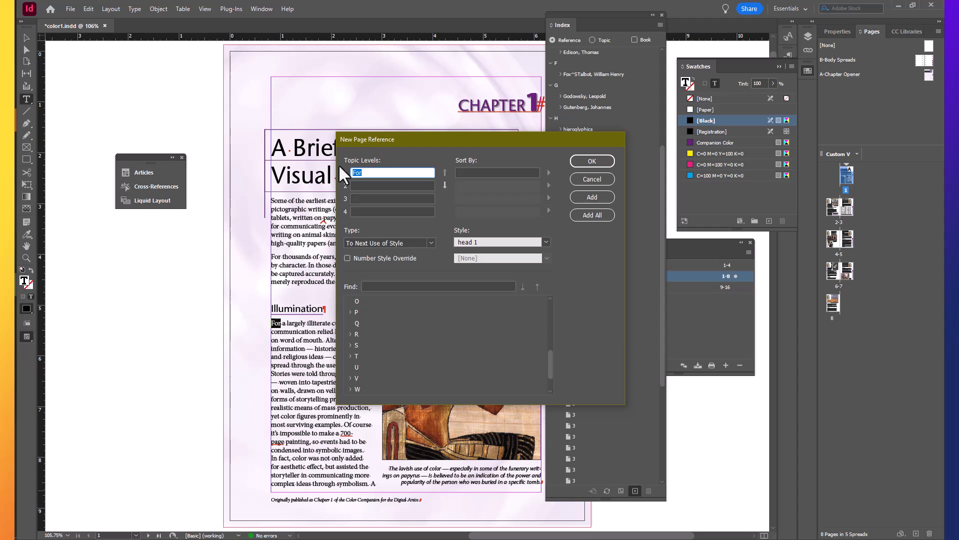
text(illumination)
click(589, 197)
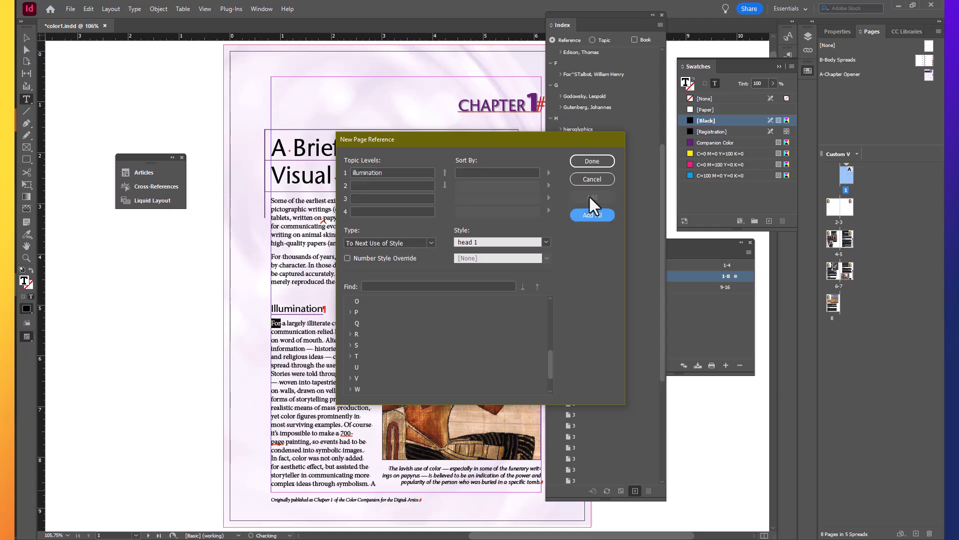
click(595, 160)
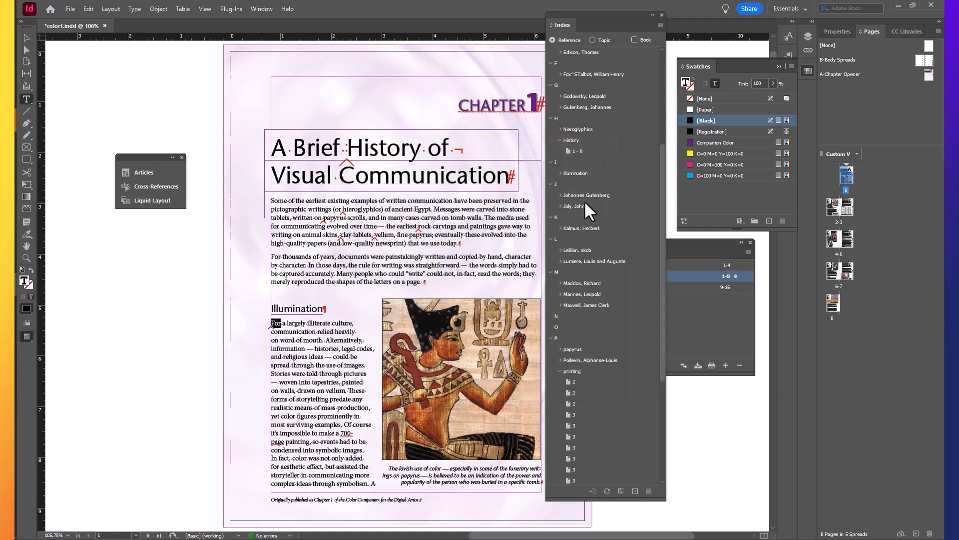
click(559, 173)
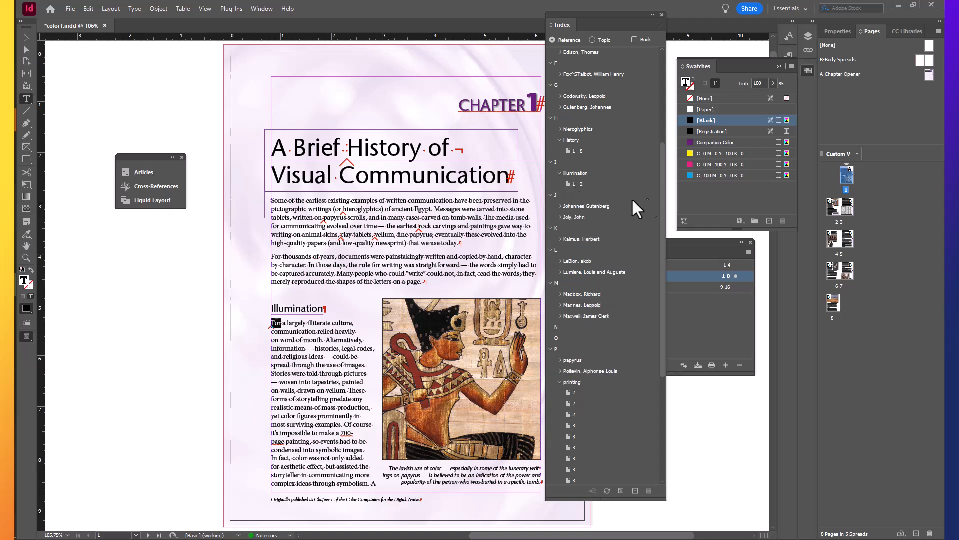
Index "daguerreotype method" from the first Photography paragraph on page 4 as a second-level topic under "photography", for the current page
double_click(833, 212)
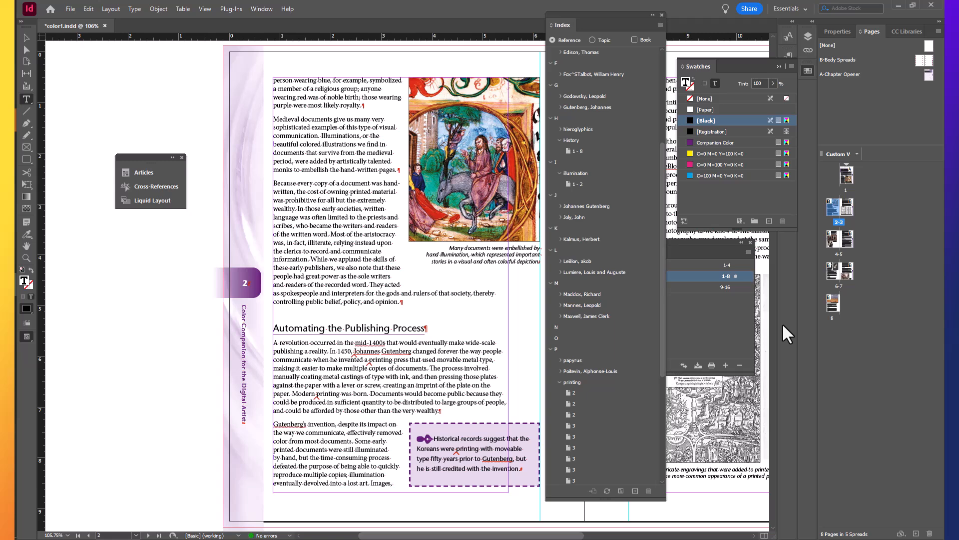
double_click(833, 233)
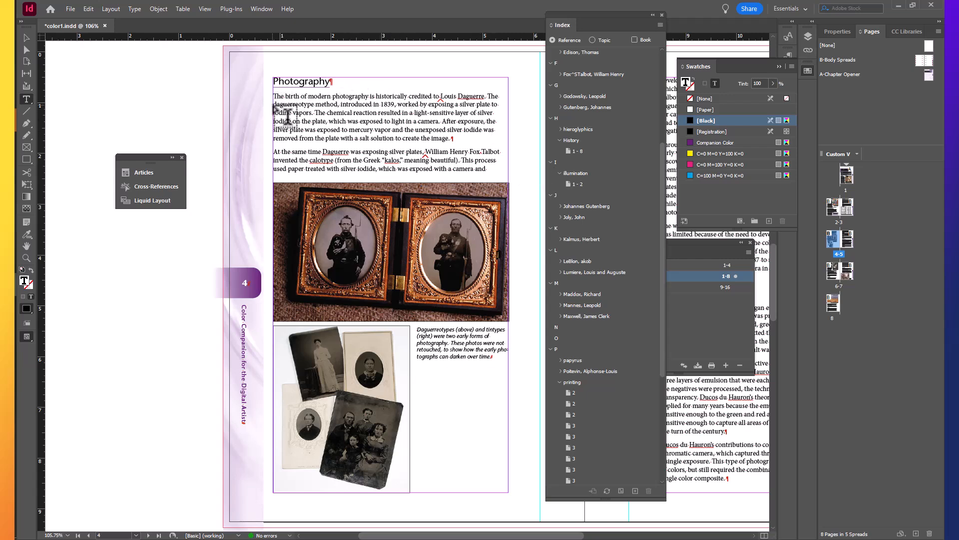
drag(273, 104, 339, 102)
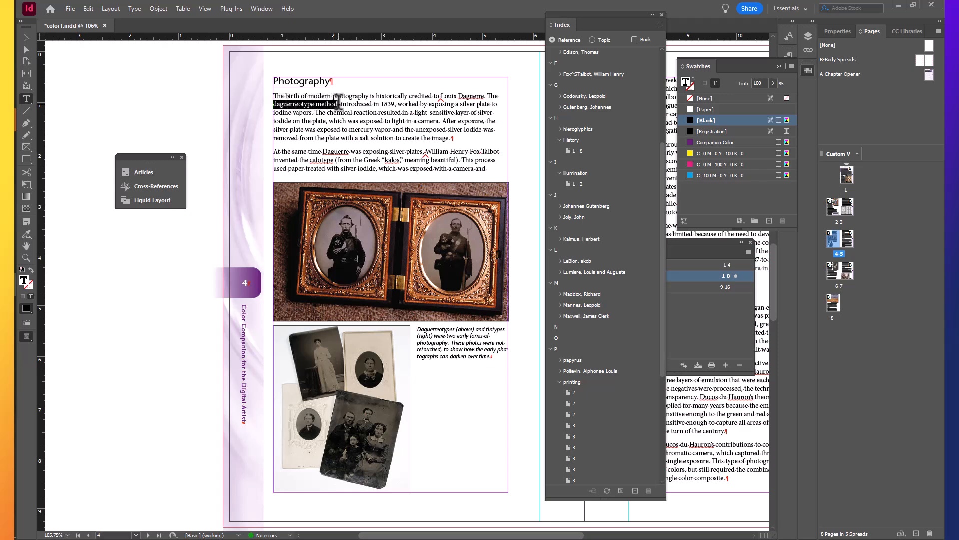
click(635, 491)
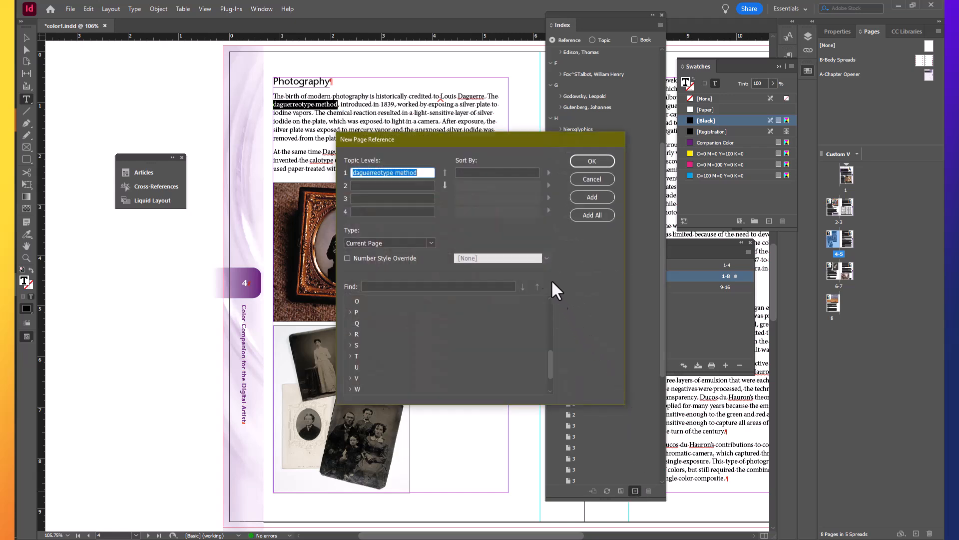
click(443, 182)
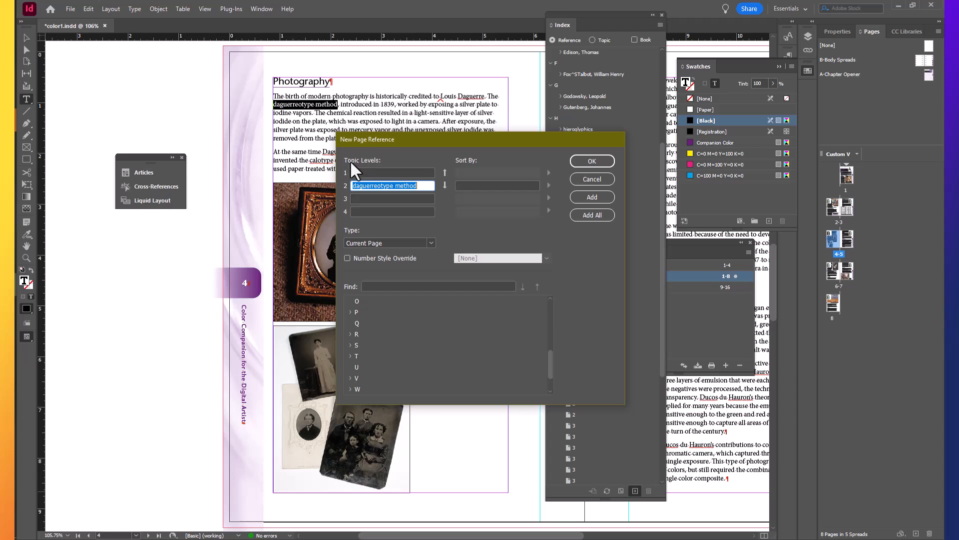
click(357, 172)
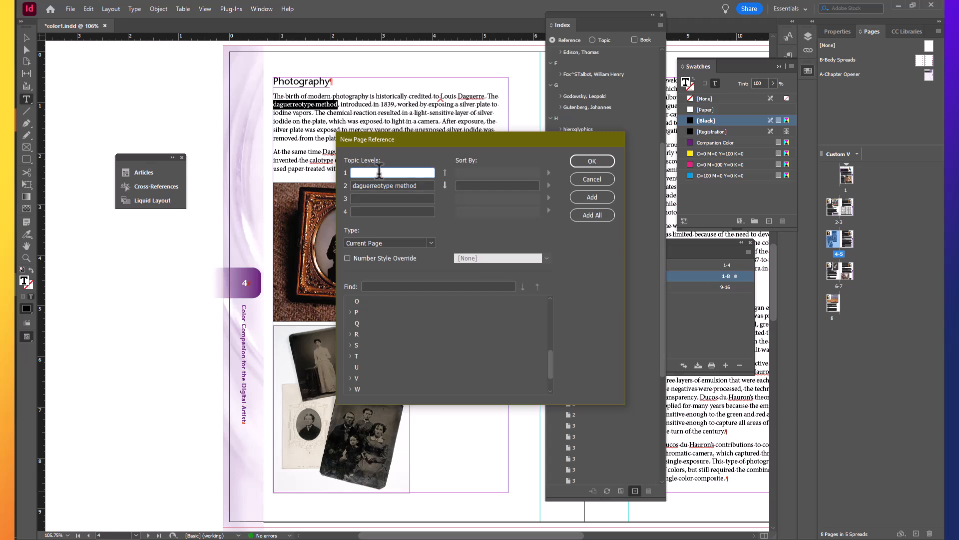
text(ph)
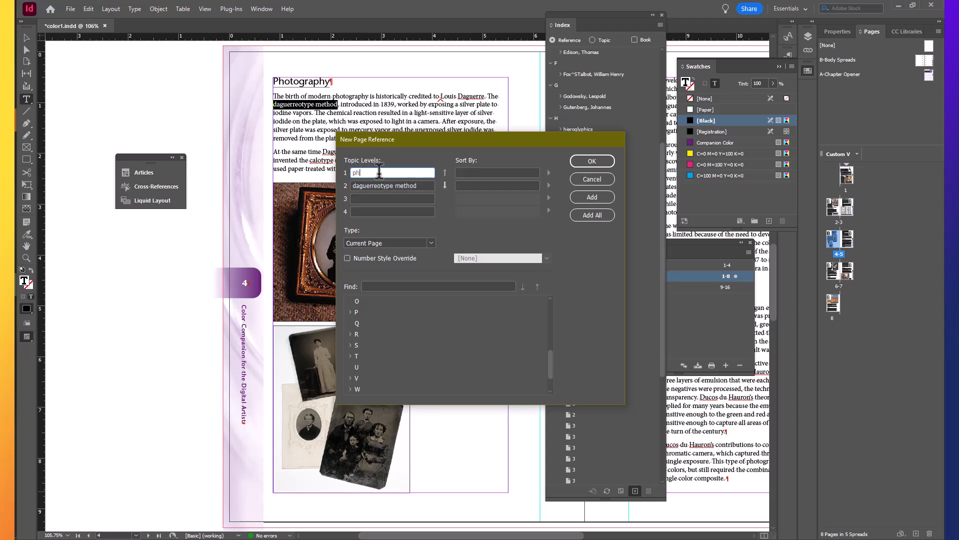
text(otography)
click(586, 163)
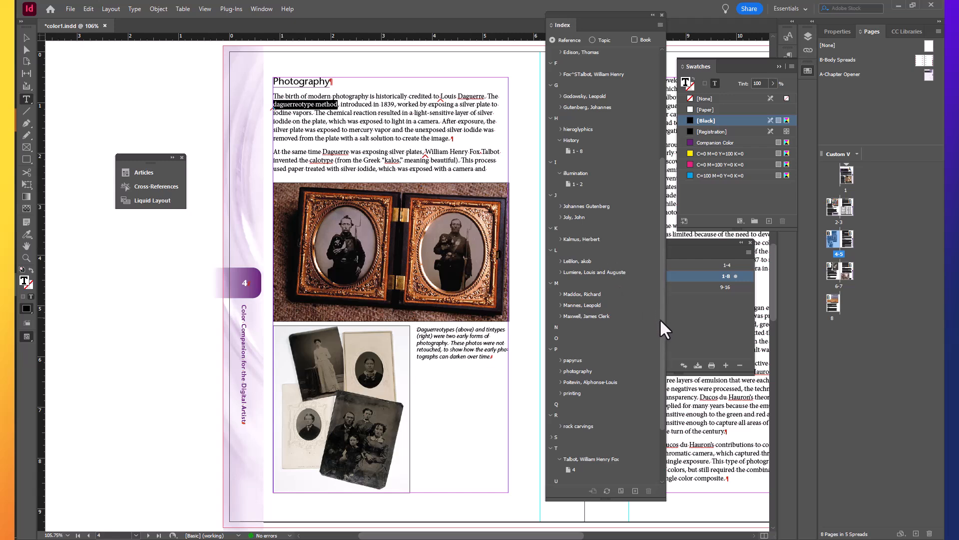
Expand the "photography" index topic and its "daguerreotype method" subtopic to check the page reference
scroll(661, 327, down, 1)
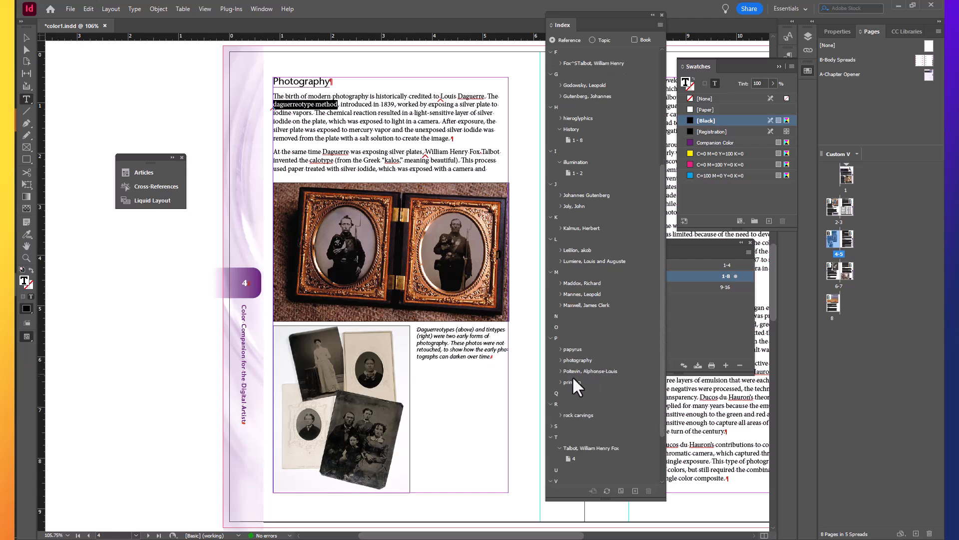
click(559, 361)
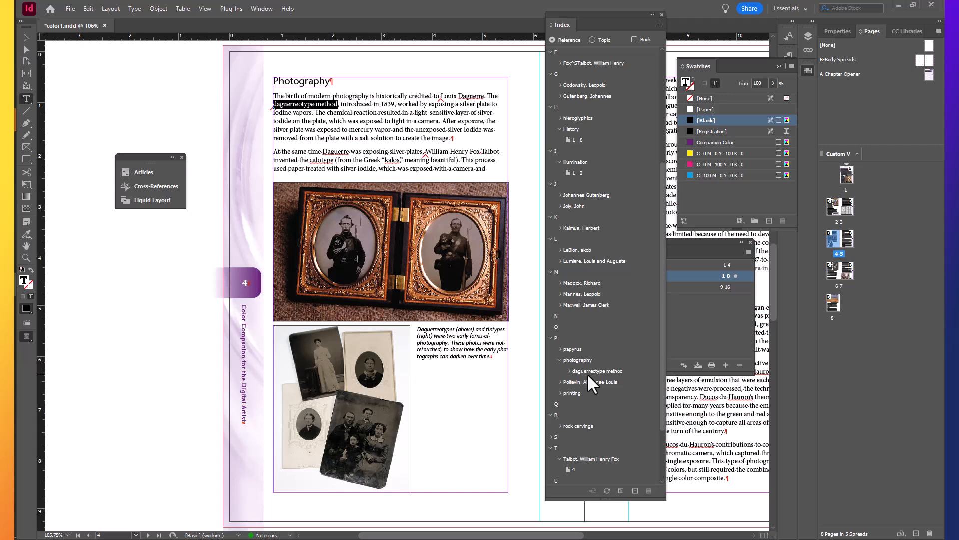
click(569, 371)
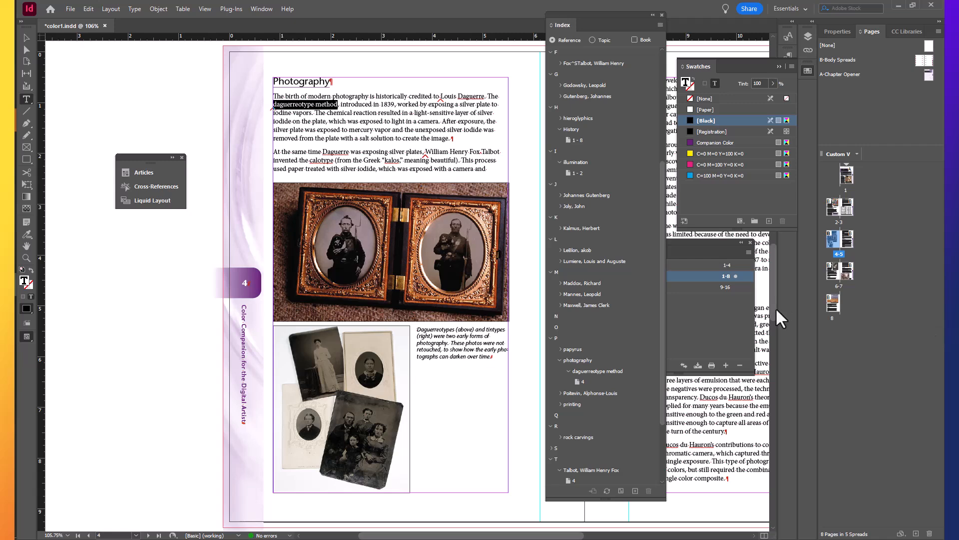
Open a new document from the companion.indt template and apply the D-Index Opener parent page to page 1
click(69, 10)
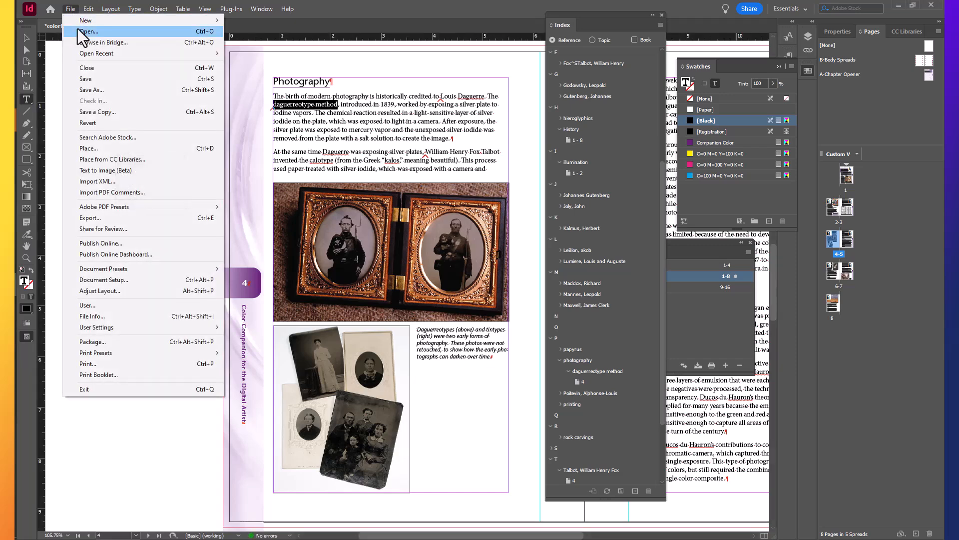
click(85, 31)
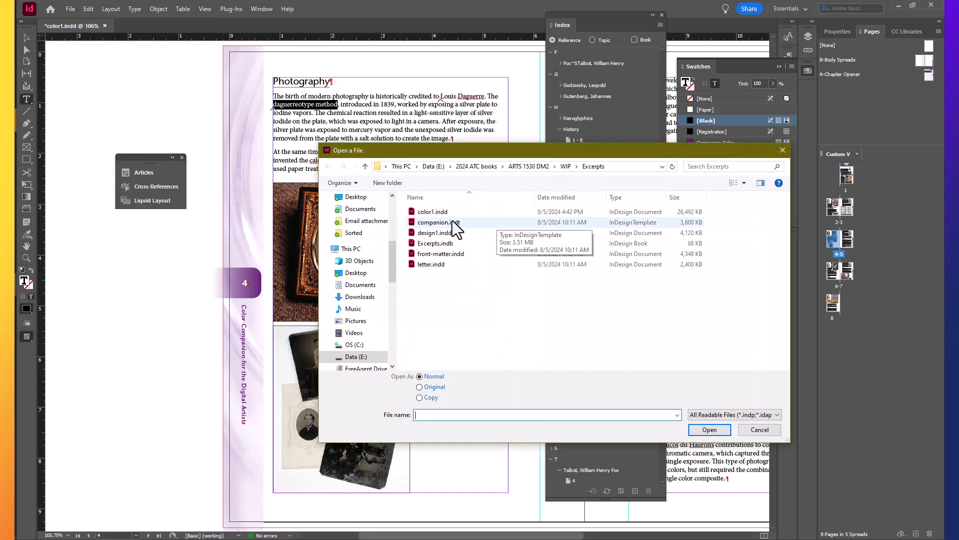
click(452, 223)
click(713, 430)
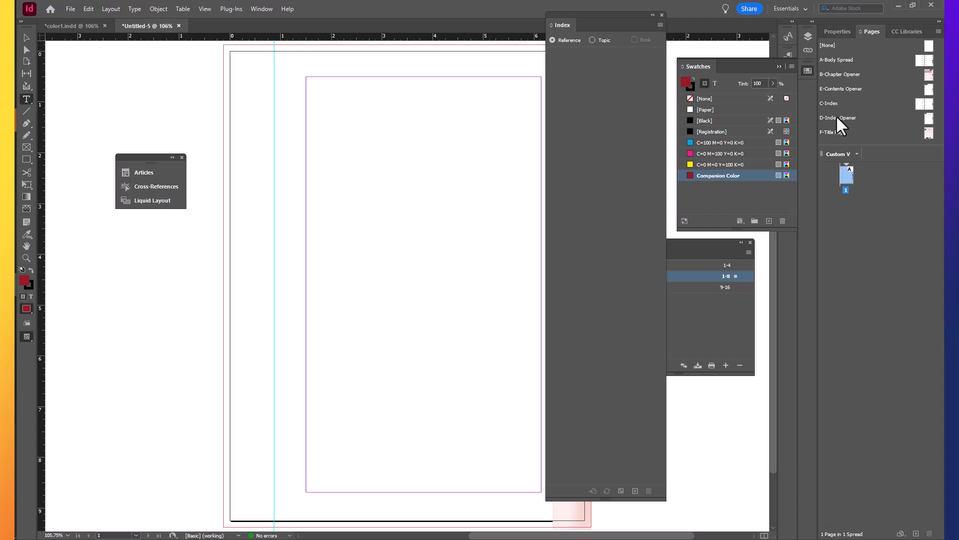
drag(842, 120, 846, 181)
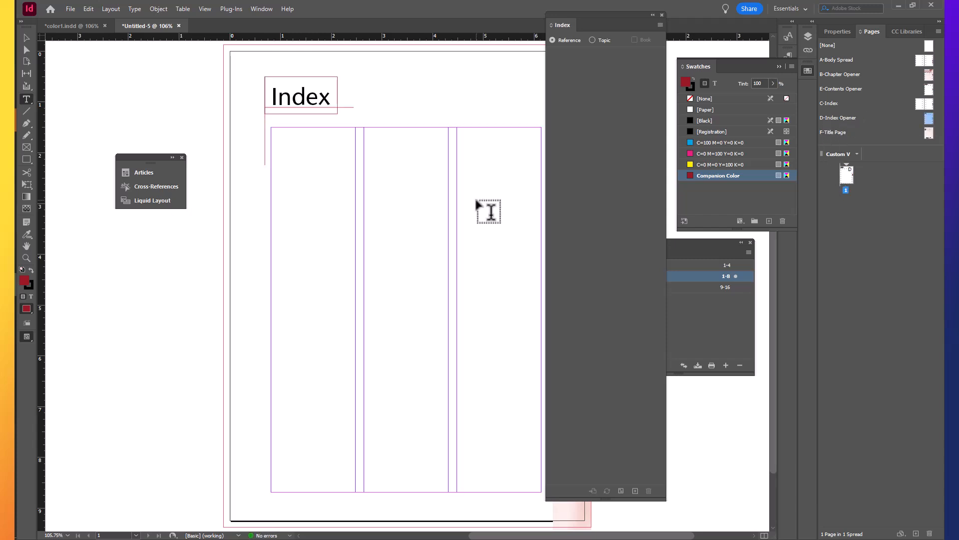
Save the new document as back-matter in the Excerpts folder
click(72, 10)
click(77, 87)
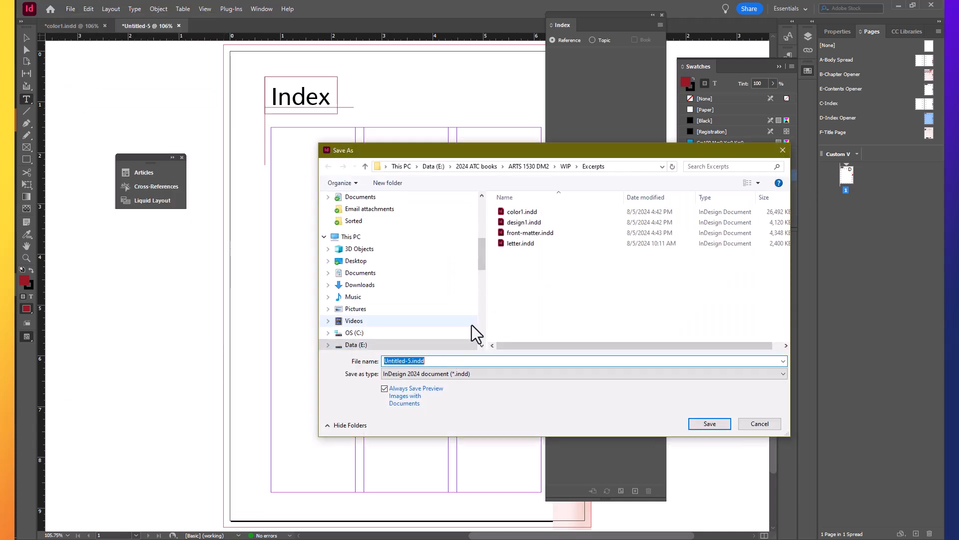
key(BackSpace)
text(back-matter)
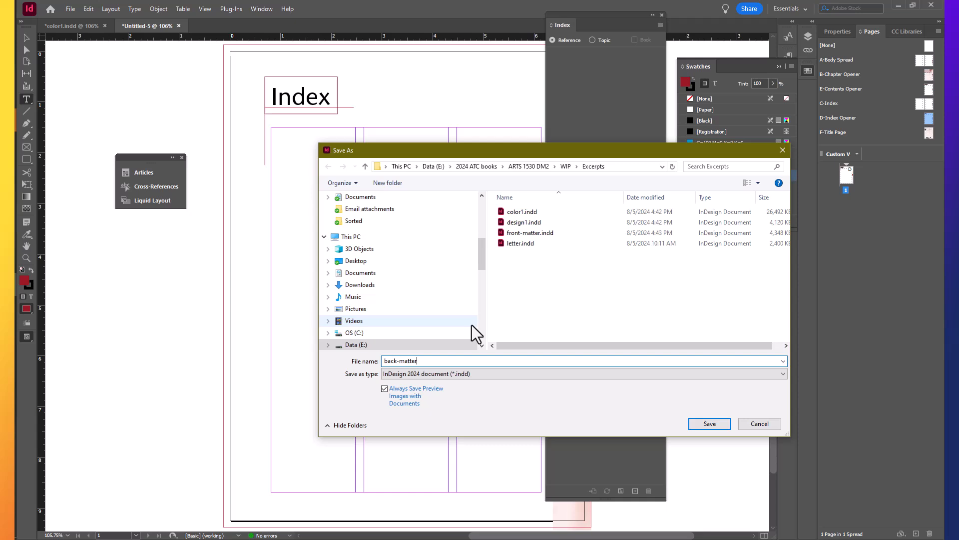
key(Return)
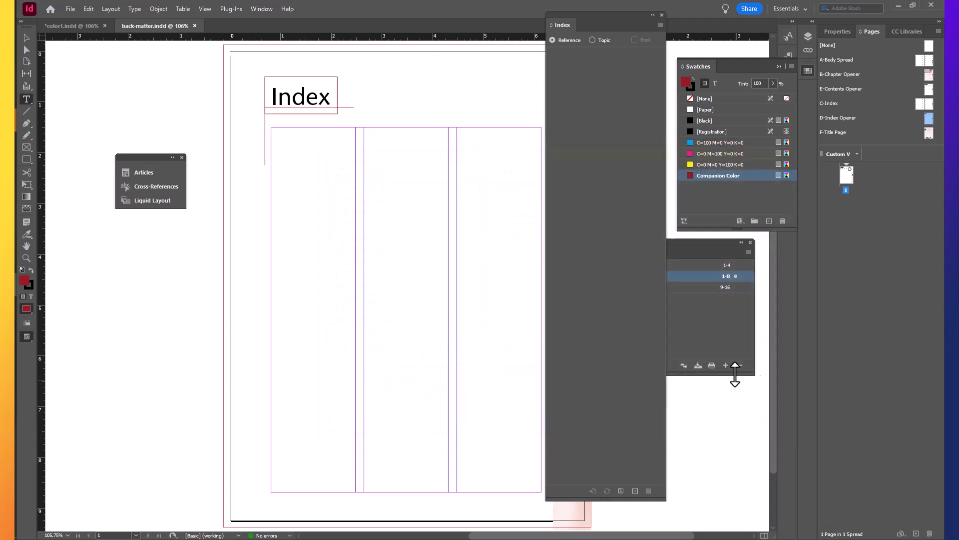
Add back-matter.indd to the Excerpts book after design1
click(731, 344)
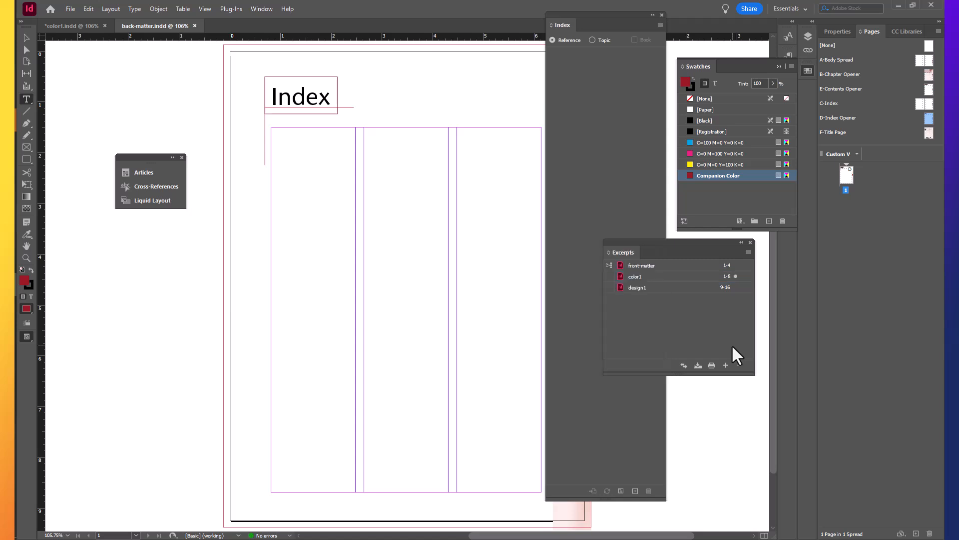
click(726, 365)
click(470, 211)
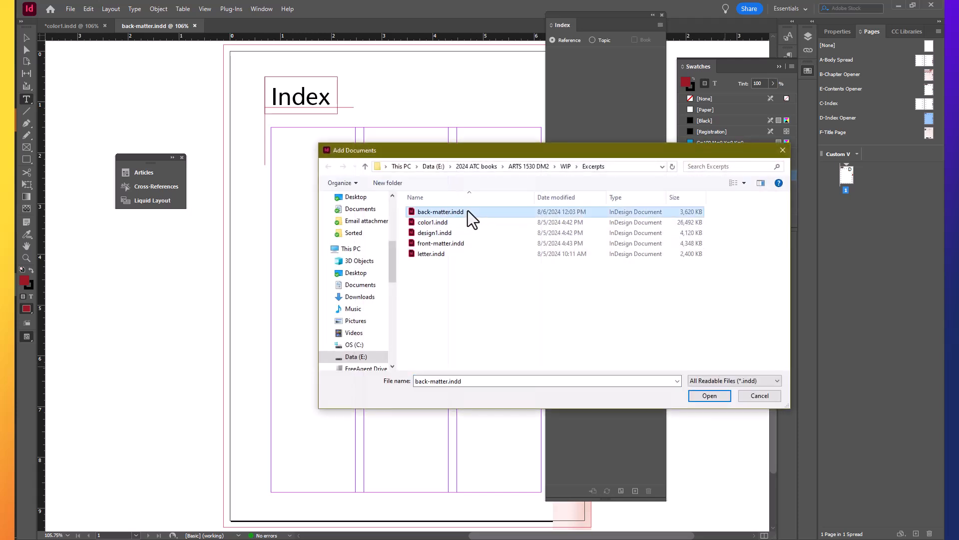
click(709, 395)
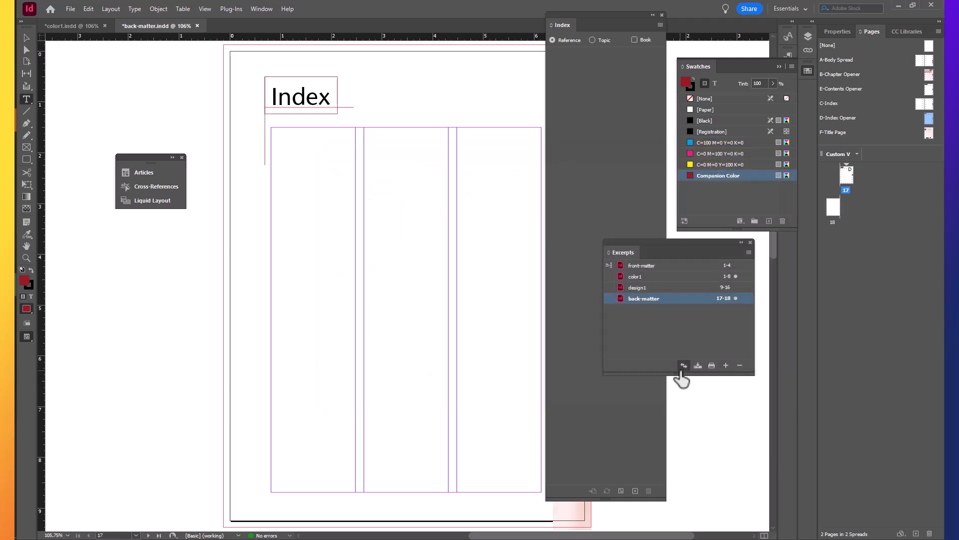
Configure the Excerpts book's synchronize options for character styles, paragraph styles and swatches, and synchronize all its documents
click(747, 252)
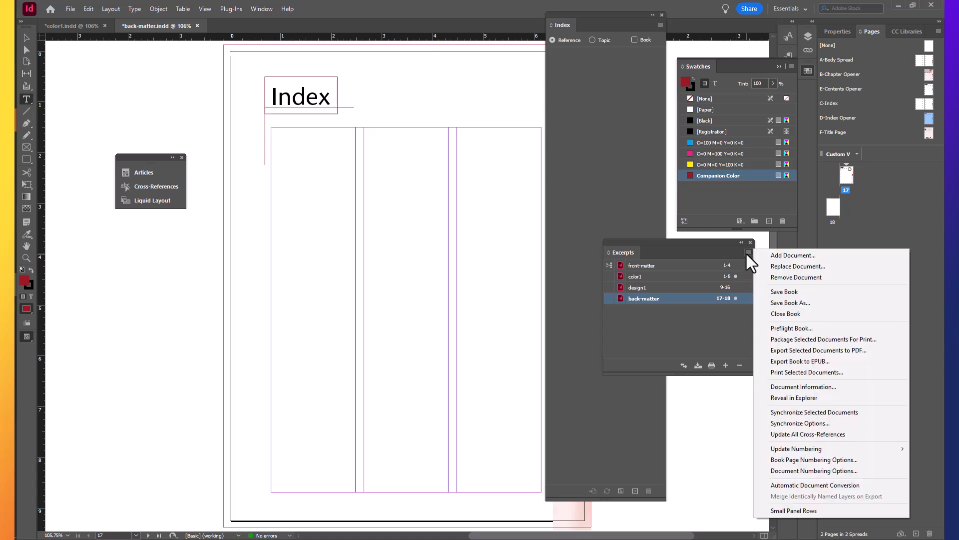
click(805, 424)
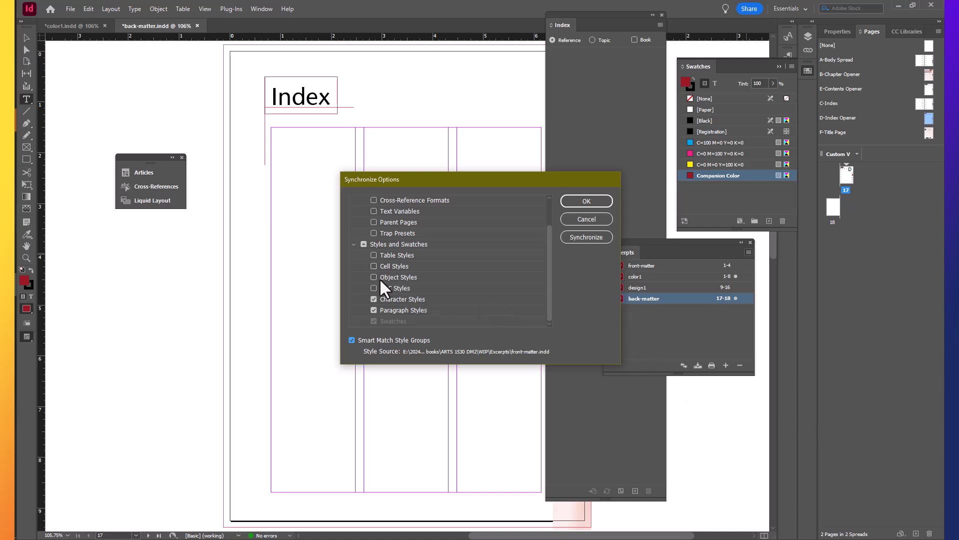
click(374, 299)
click(373, 310)
click(374, 321)
click(588, 200)
click(713, 333)
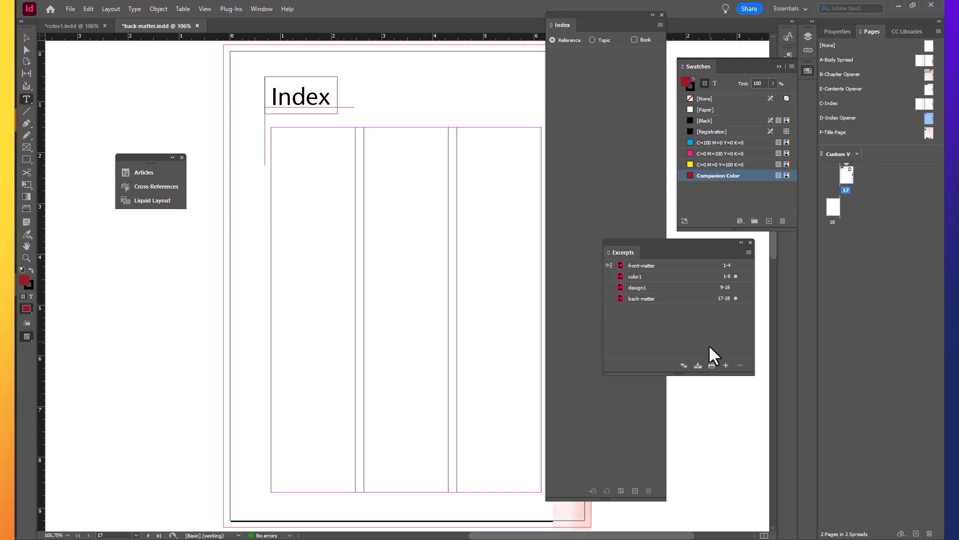
click(682, 366)
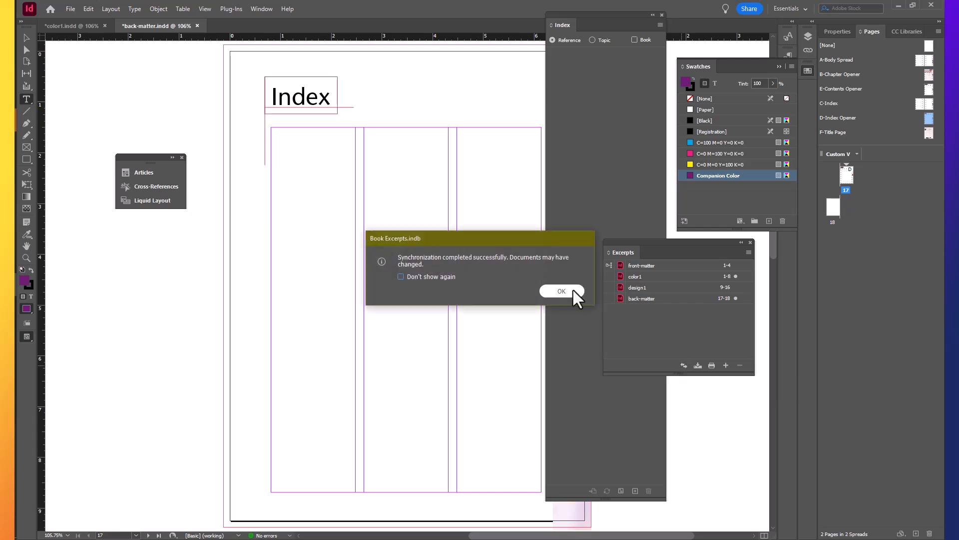
Set up the index generation for back-matter to include book documents, with an em space as the separator following each topic
click(573, 290)
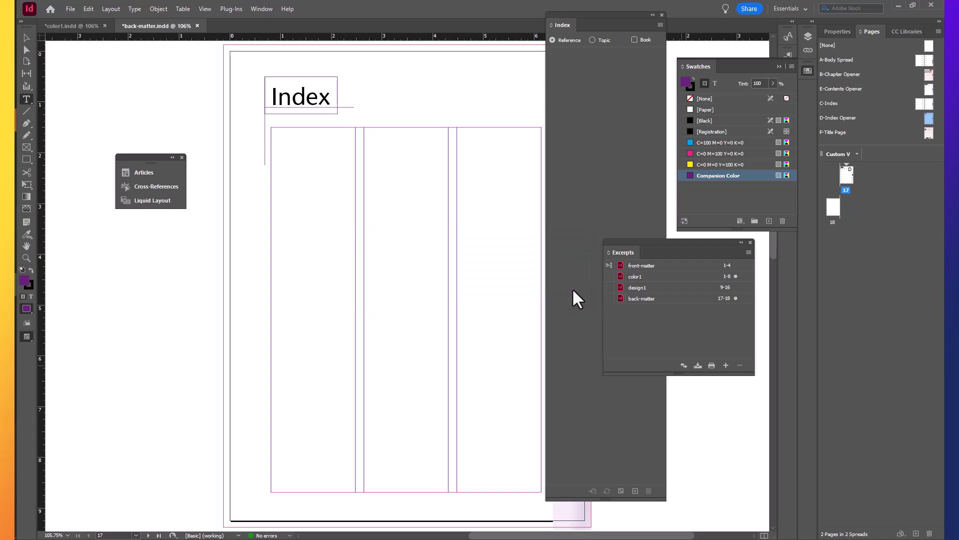
click(651, 299)
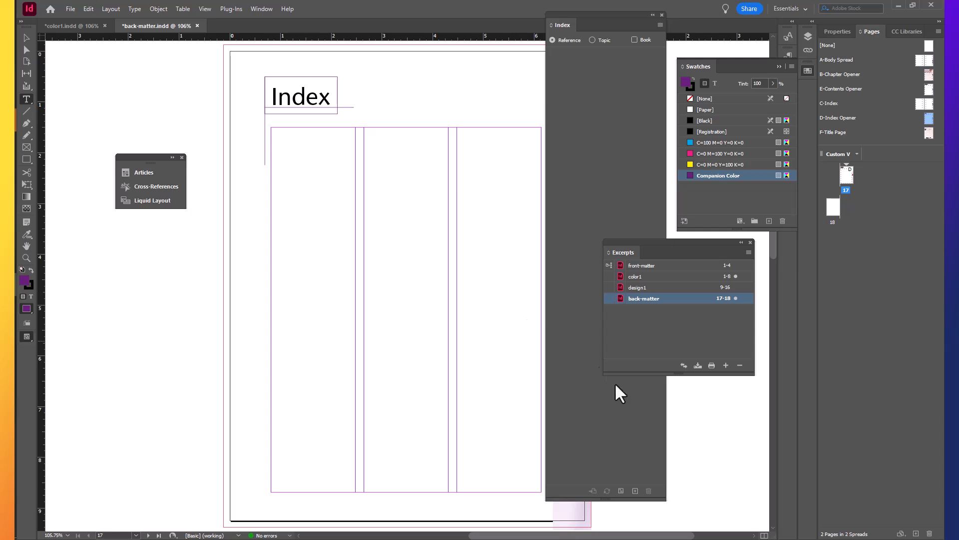
click(620, 491)
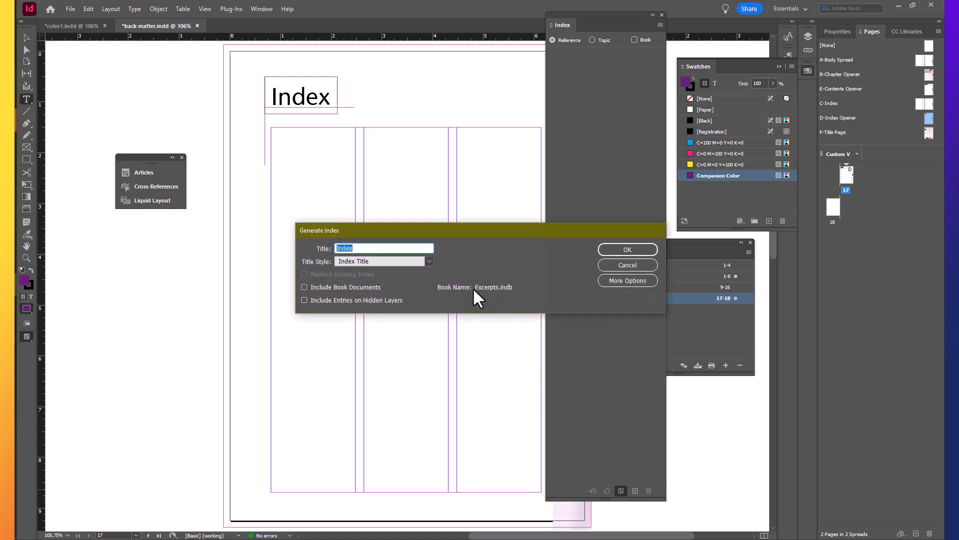
click(304, 287)
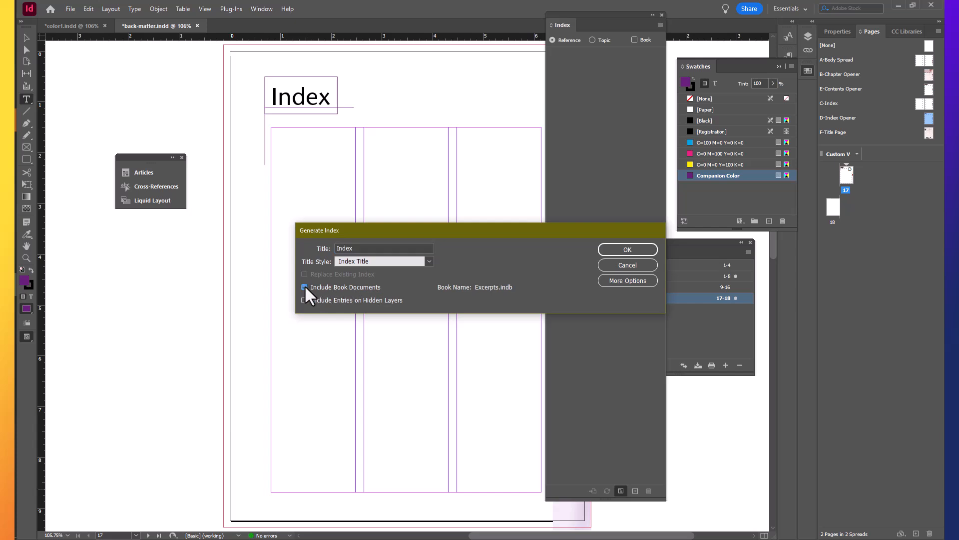
click(631, 282)
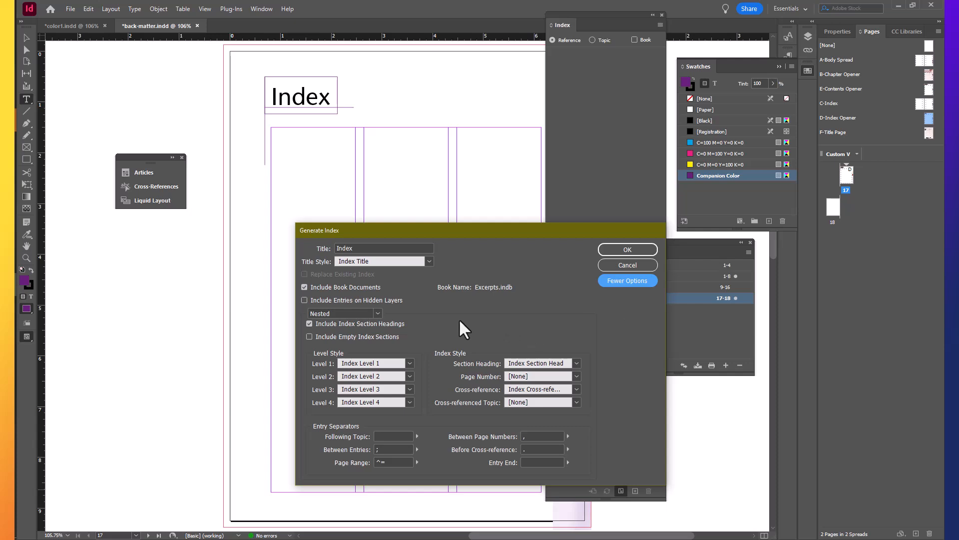
click(417, 435)
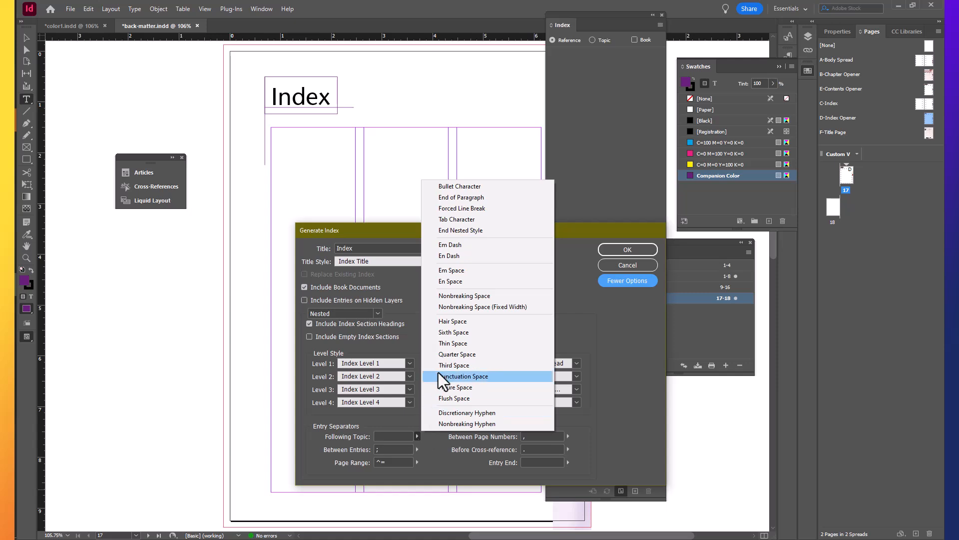
click(470, 272)
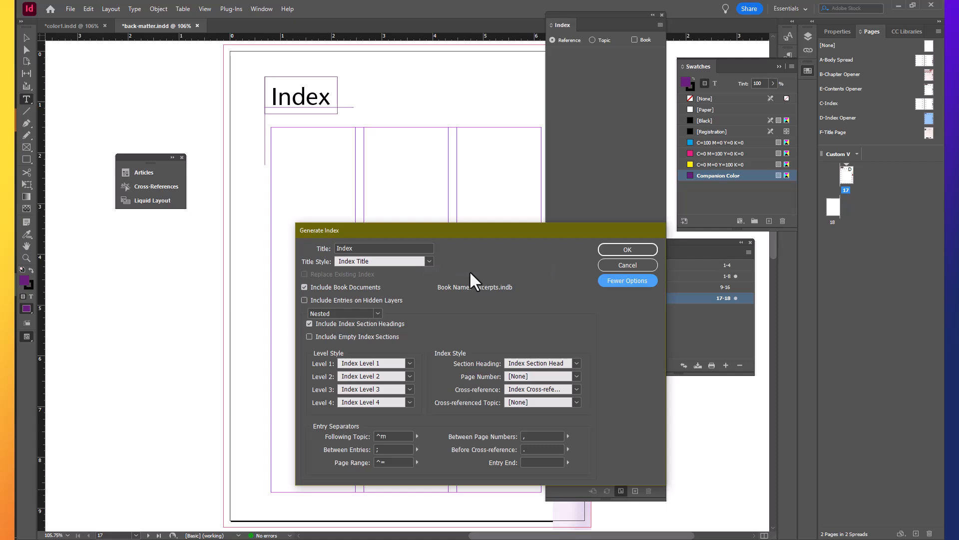
Generate the index, place it in the three-column text frame on page 17, and collapse the Index panel
click(628, 249)
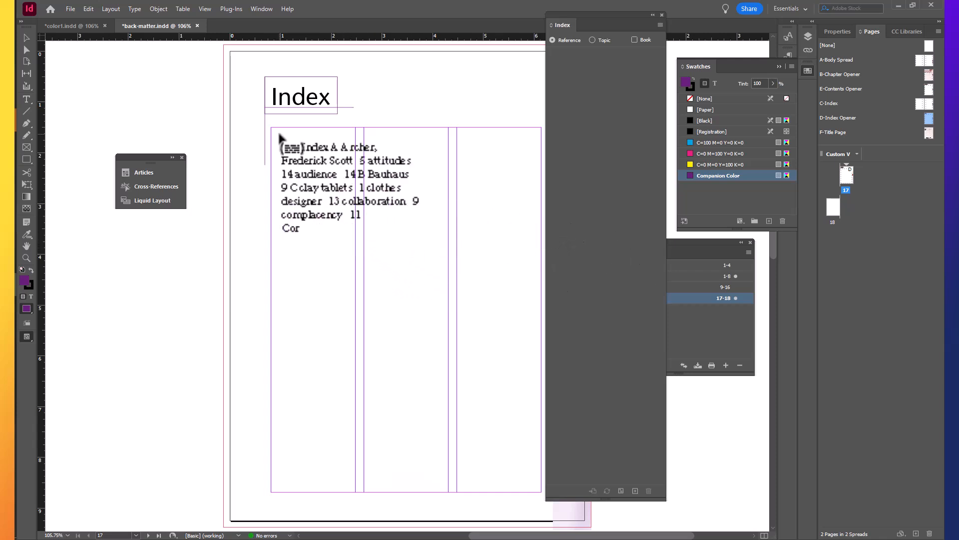
click(280, 135)
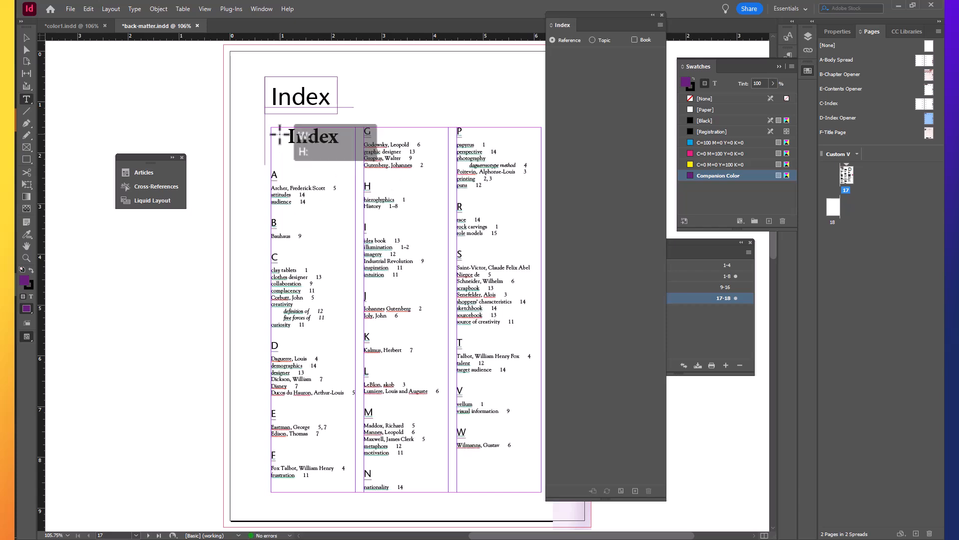
click(651, 15)
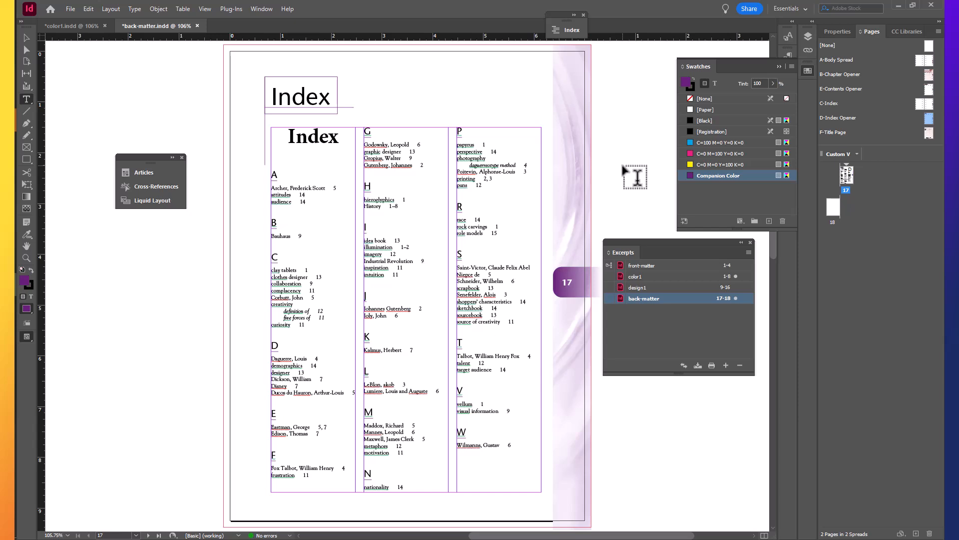